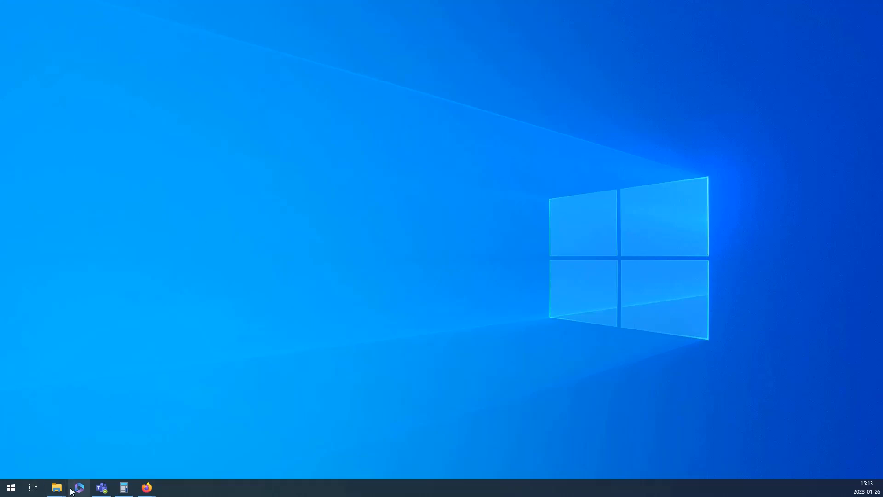
# Step: Look at the contents of AutoCAD 2023's ToolPalette support folder, and minimize its window
pyautogui.moveTo(61, 487)
pyautogui.click(121, 468)
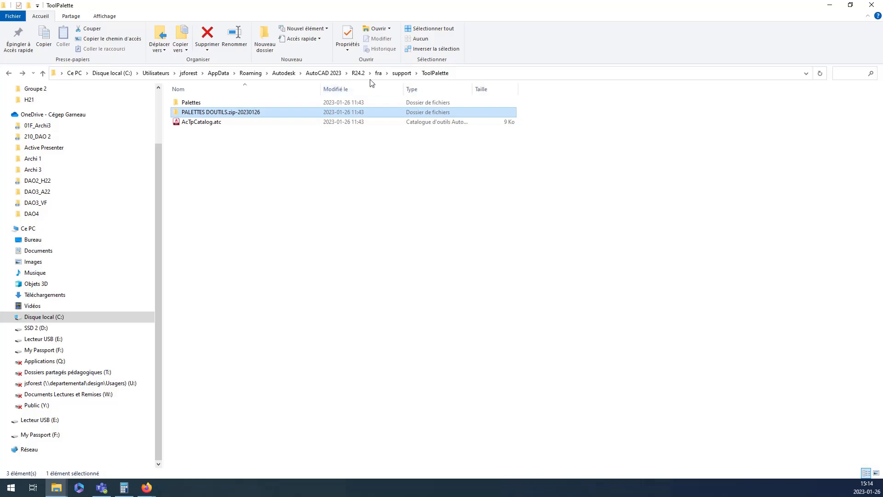
pyautogui.click(829, 6)
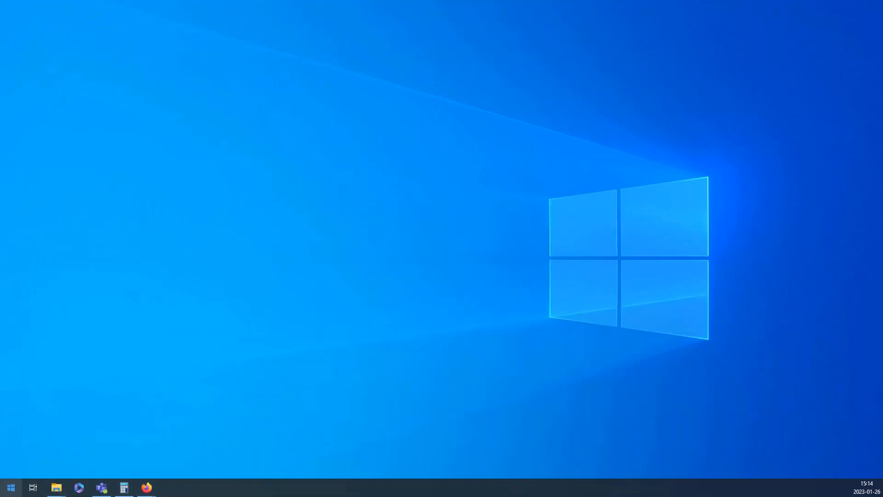
# Step: Bring up the Téléchargements folder holding the settings archive, and start the tool that imports AutoCAD 2023 settings
pyautogui.moveTo(56, 488)
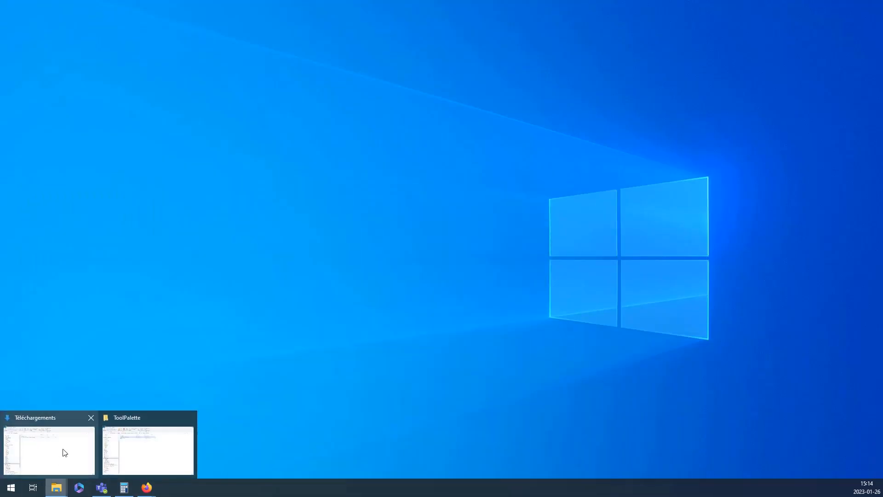
pyautogui.click(68, 441)
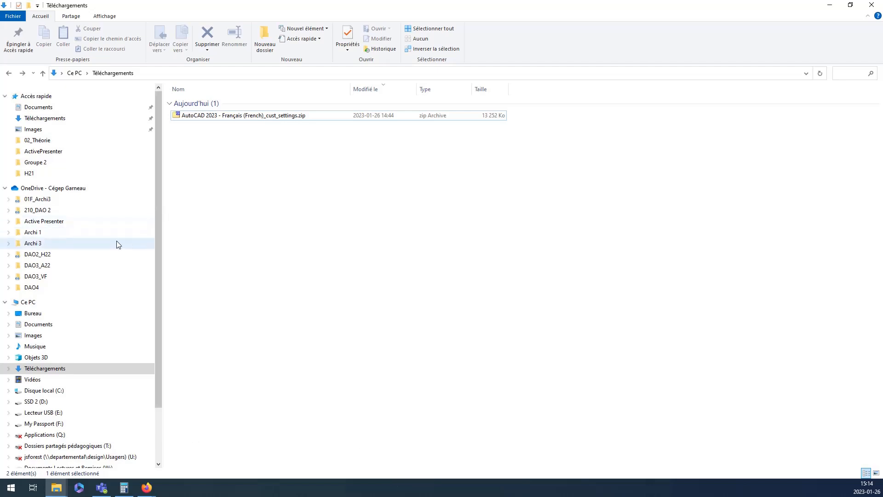
pyautogui.click(10, 490)
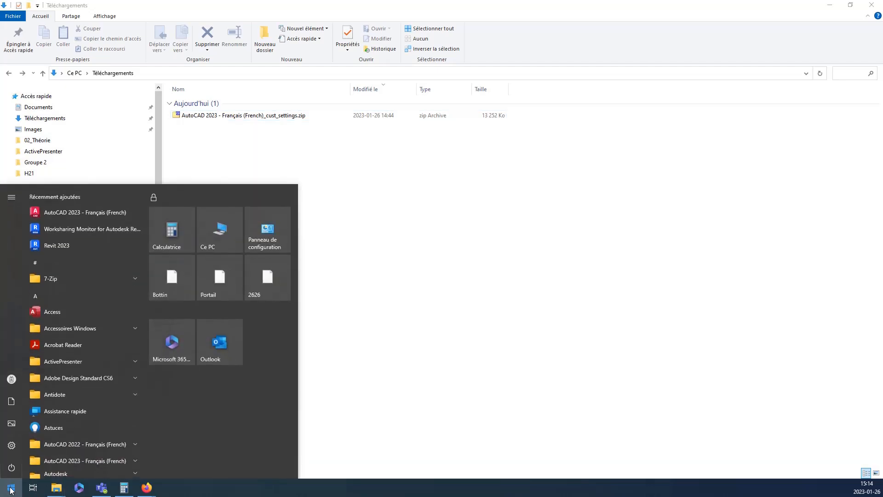
pyautogui.scroll(-2, 79, 437)
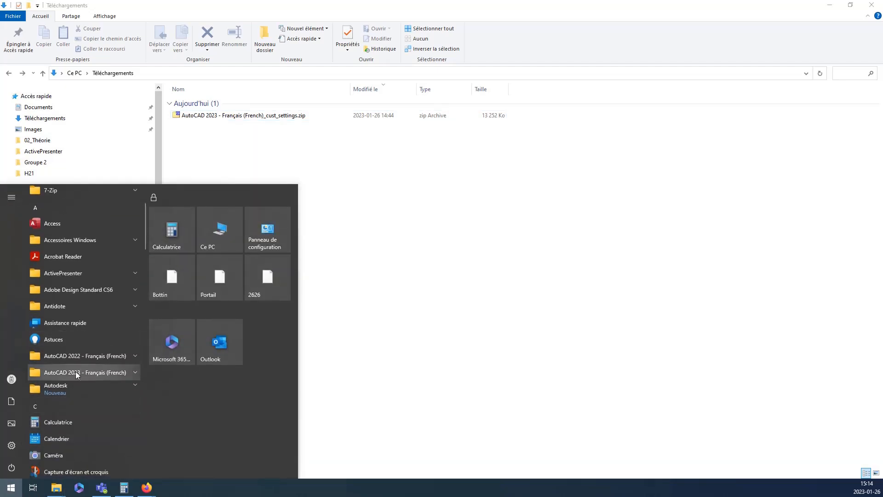
pyautogui.click(133, 370)
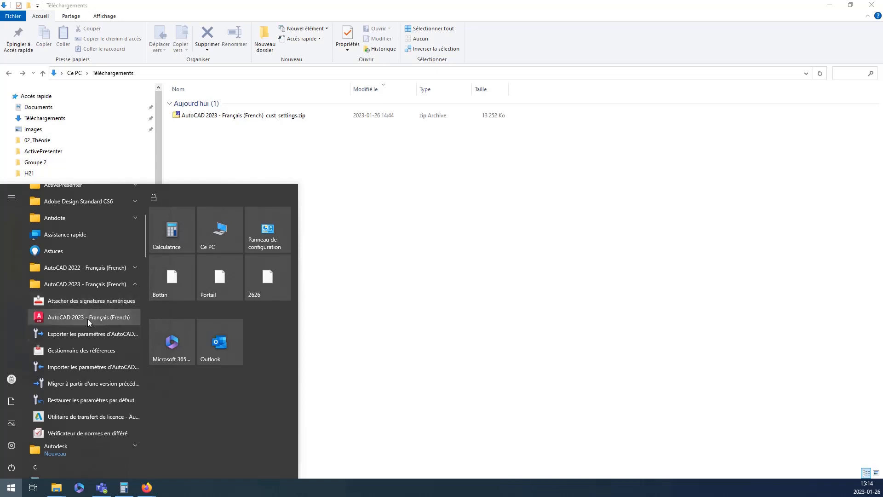
pyautogui.click(74, 367)
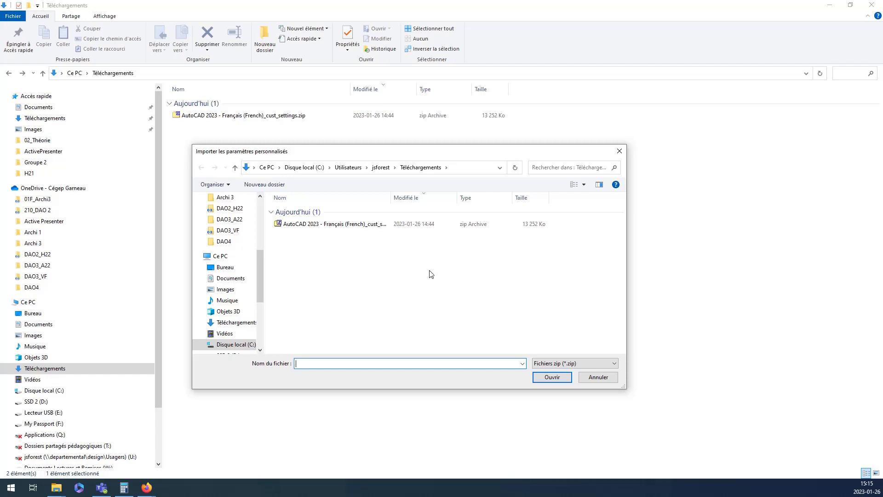
# Step: Start the AutoCAD 2023 settings import tool again from its program group
pyautogui.click(14, 490)
pyautogui.scroll(-1, 111, 416)
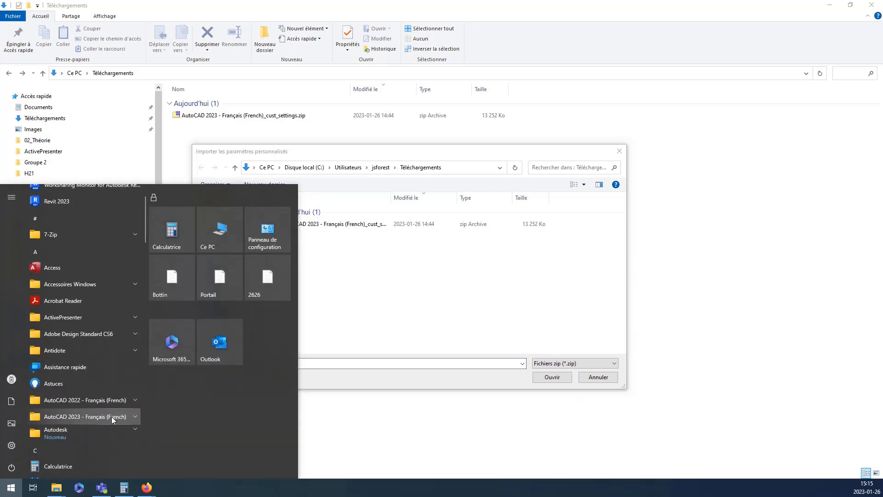
pyautogui.click(139, 416)
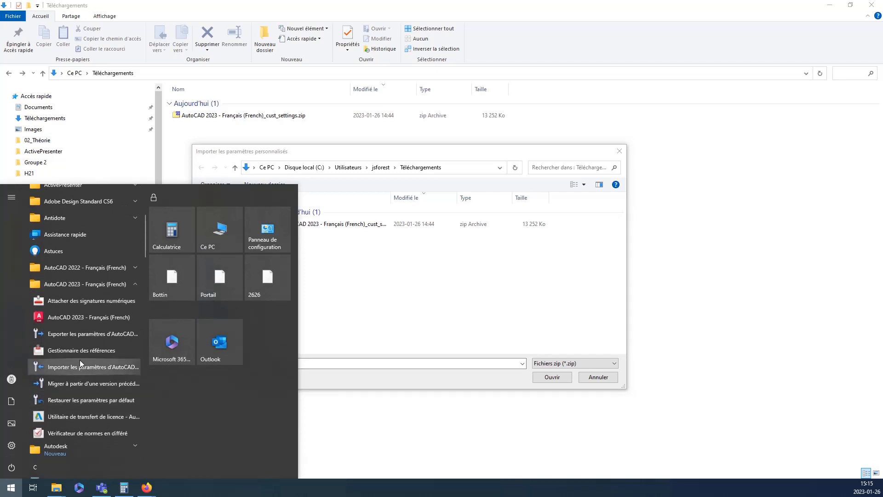
pyautogui.click(81, 367)
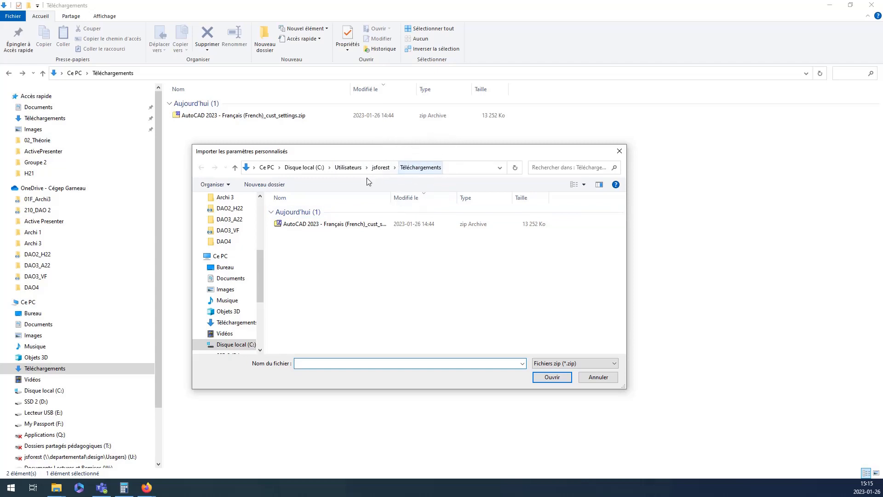
# Step: Import the custom settings from AutoCAD 2023 - Français (French)_cust_settings.zip, minimize the folder window and close the import completion dialog
pyautogui.click(325, 225)
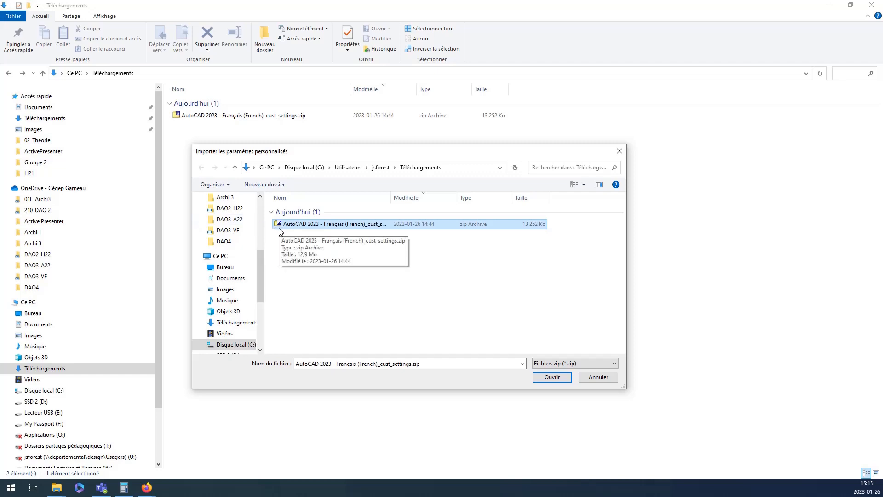
pyautogui.click(552, 378)
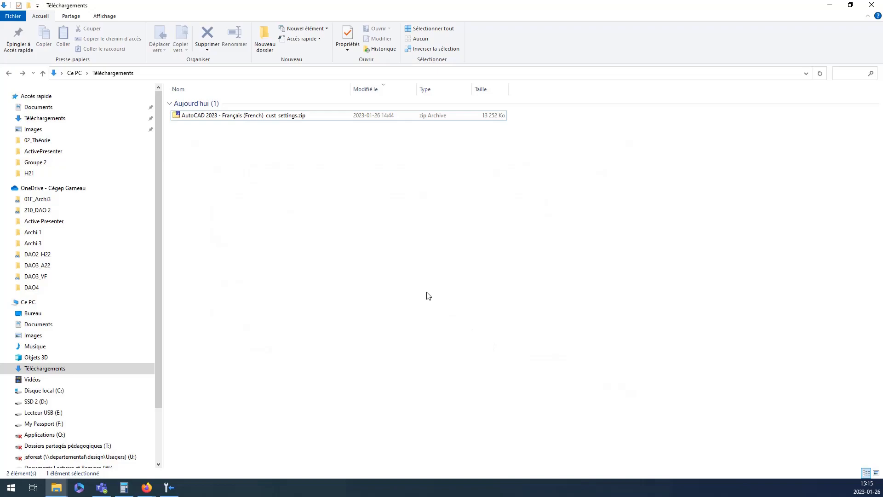
pyautogui.click(830, 4)
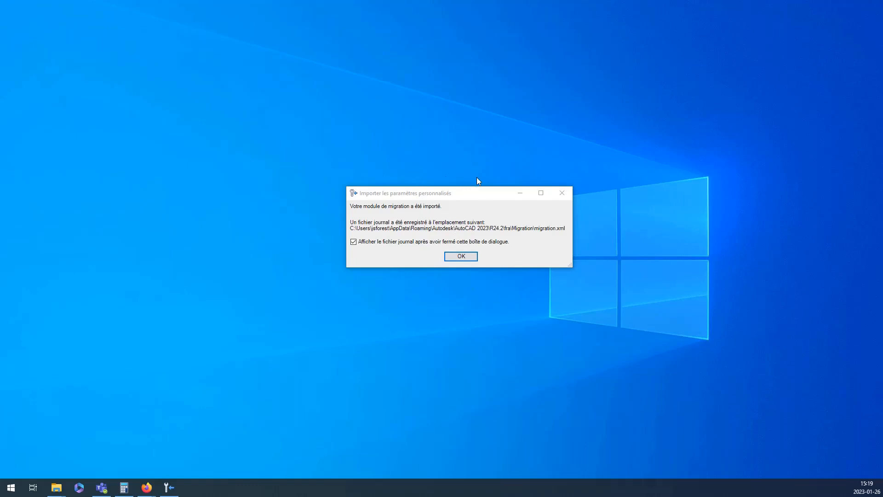
pyautogui.moveTo(446, 196); pyautogui.dragTo(421, 191)
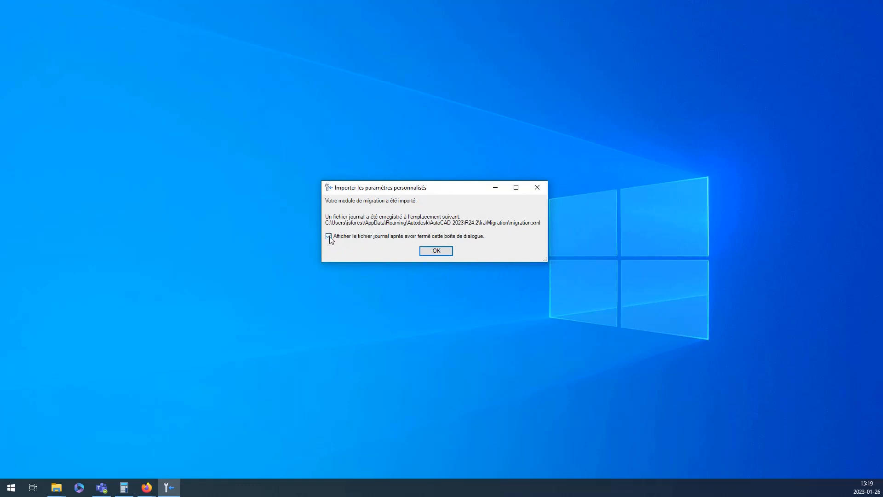
pyautogui.click(435, 251)
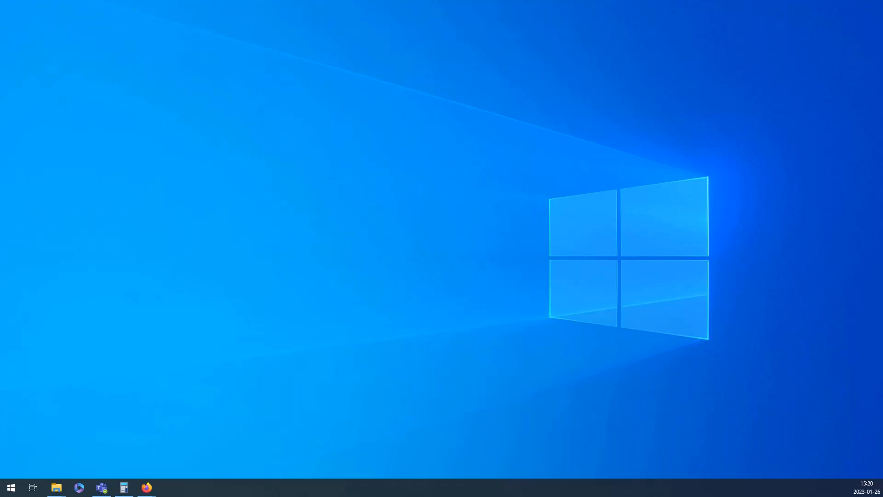
# Step: Place the AutoCAD 2023 - Français (French) shortcut on the desktop and launch AutoCAD 2023 from it
pyautogui.moveTo(413, 0); pyautogui.dragTo(398, 265)
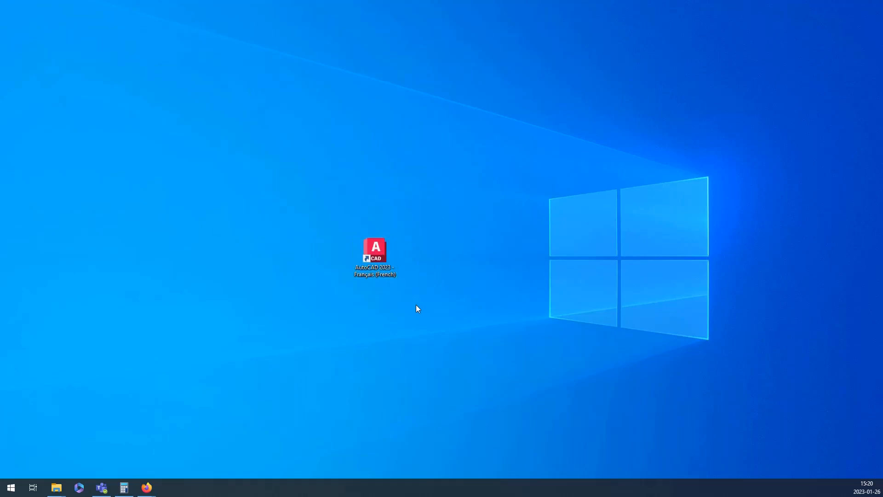
pyautogui.doubleClick(376, 251)
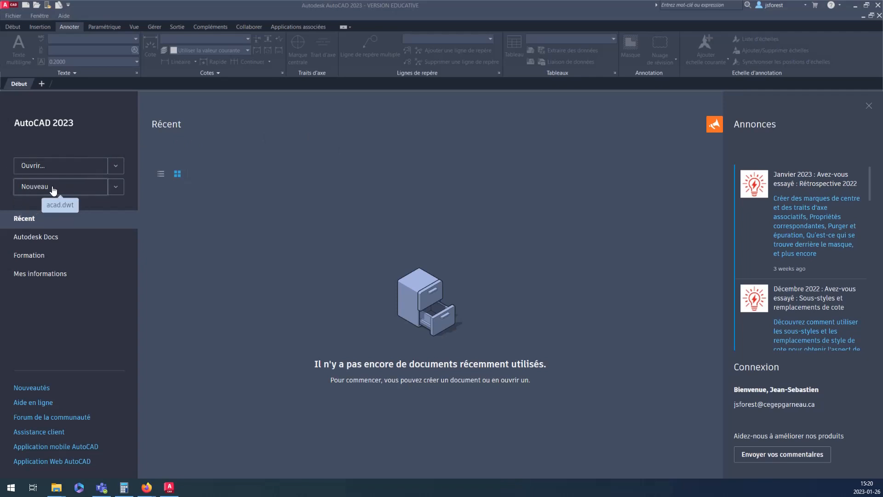
# Step: Browse the templates and create a new drawing from Cegep Garneau - Imperial.dwt
pyautogui.click(118, 188)
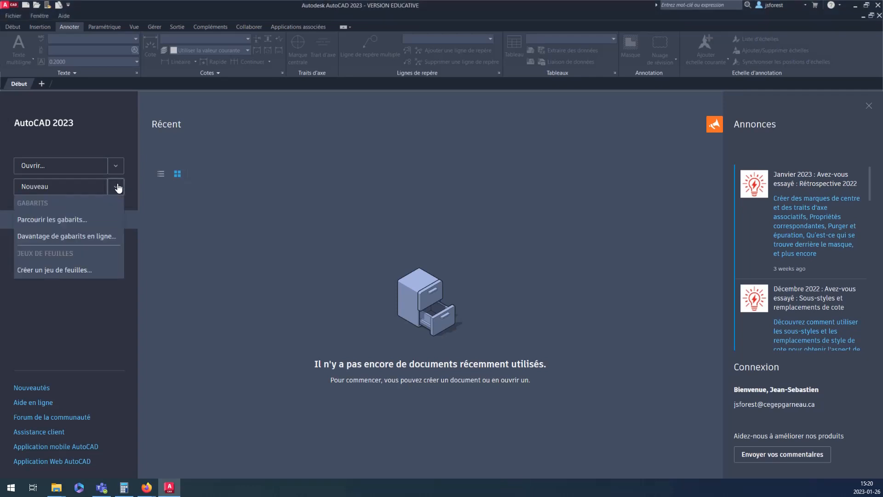
pyautogui.click(65, 221)
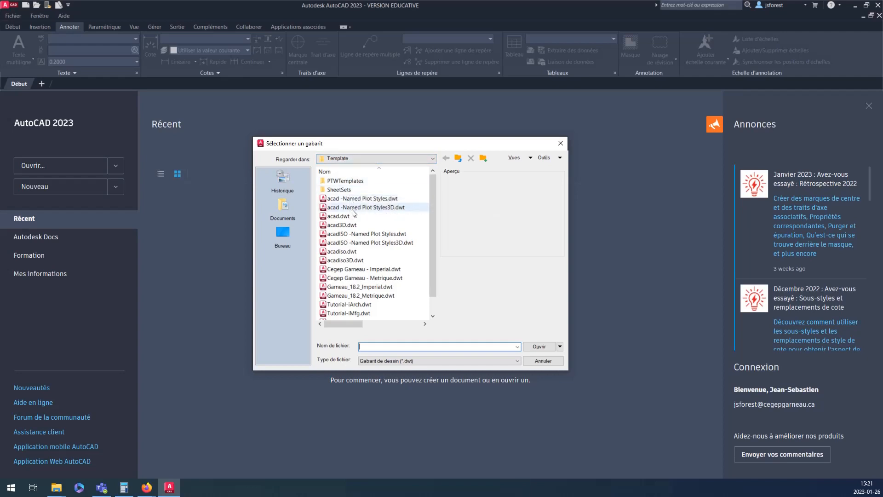
pyautogui.scroll(-1, 353, 212)
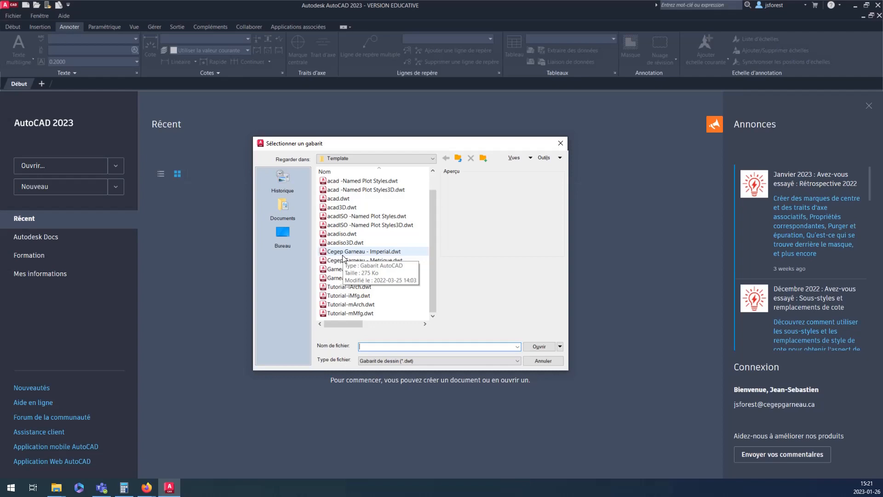
pyautogui.click(378, 253)
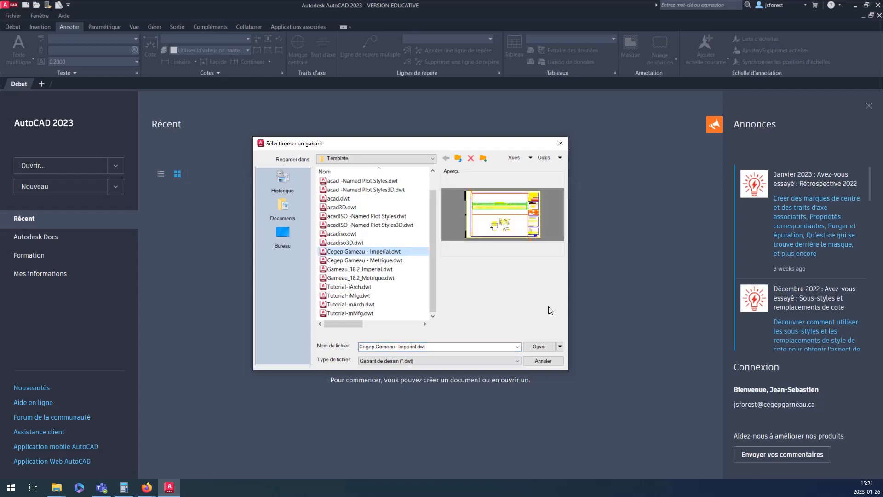
pyautogui.click(534, 348)
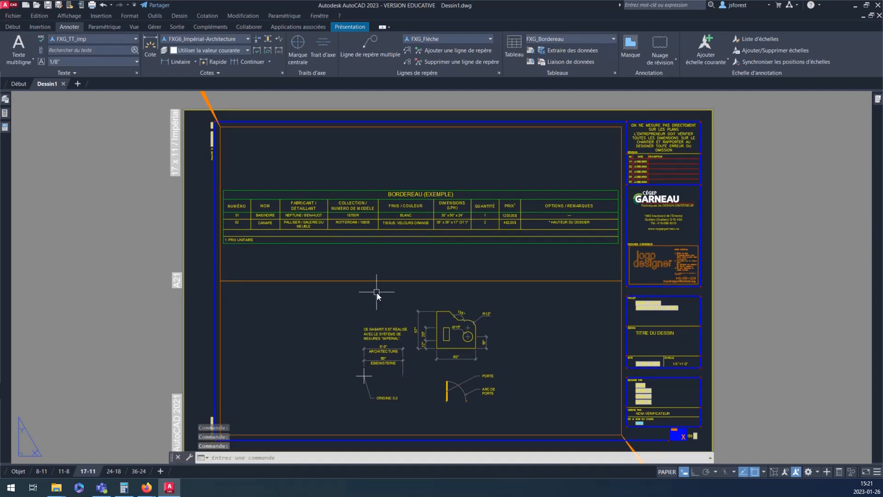
# Step: Switch the drawing from the 17-11 layout to the Objet model space
pyautogui.scroll(-2, 376, 292)
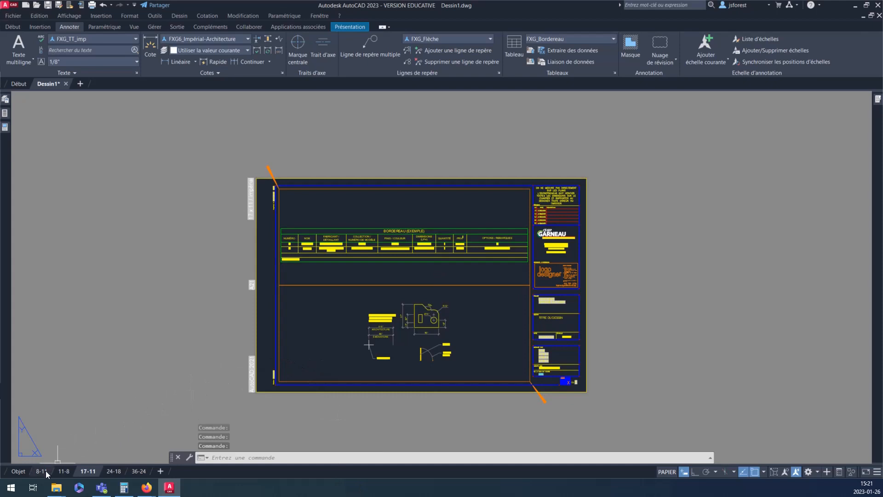
pyautogui.click(20, 474)
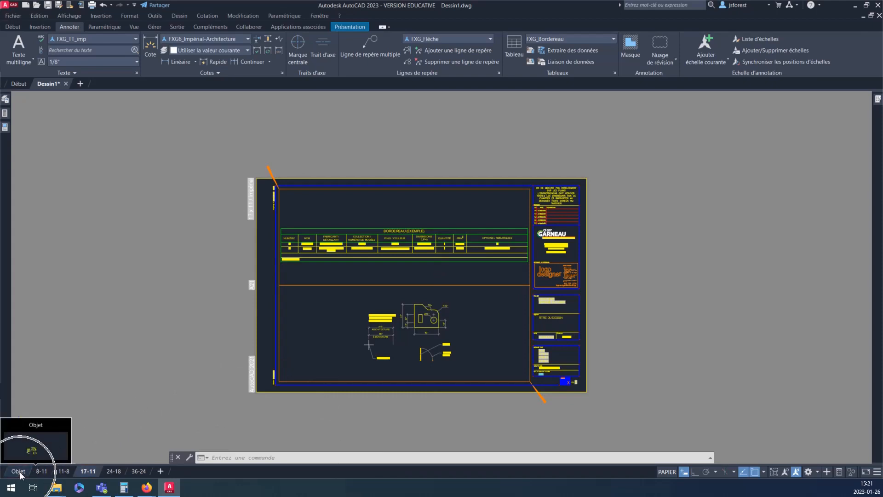
pyautogui.click(20, 473)
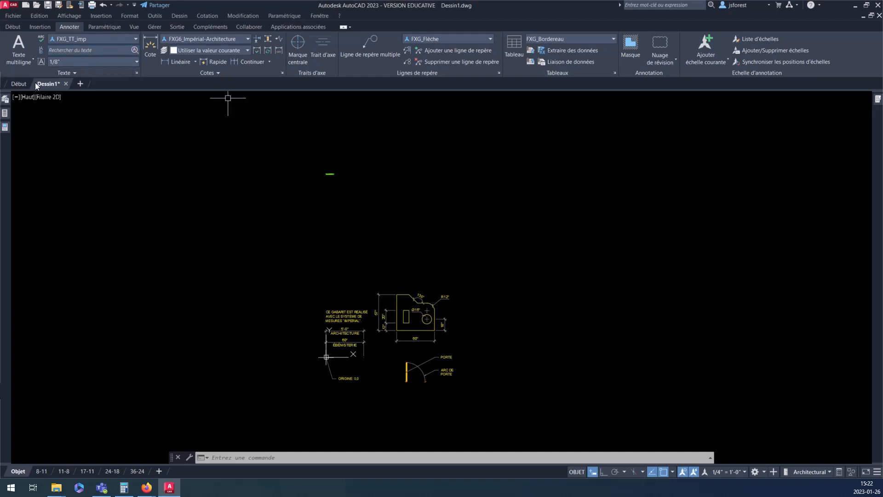
# Step: Check the anchored calculator and Properties palettes, and dock the Cégep Garneau - Impérial tool palettes fully open
pyautogui.click(5, 100)
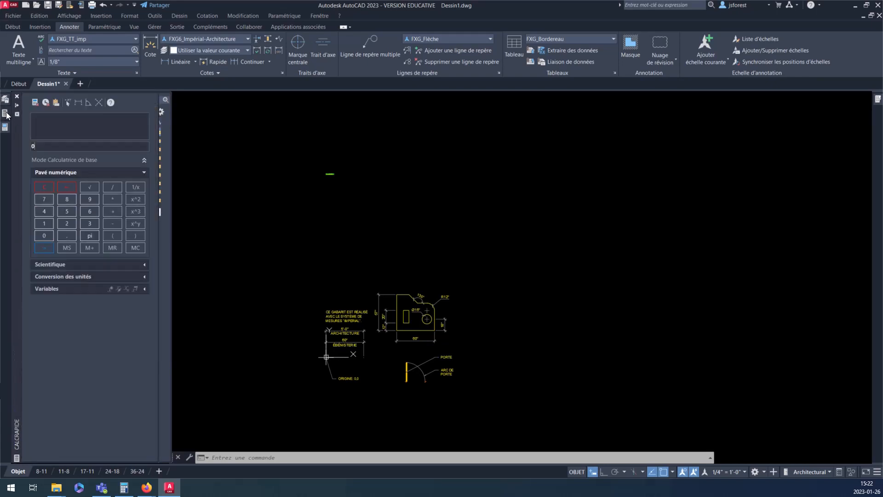
pyautogui.moveTo(7, 127)
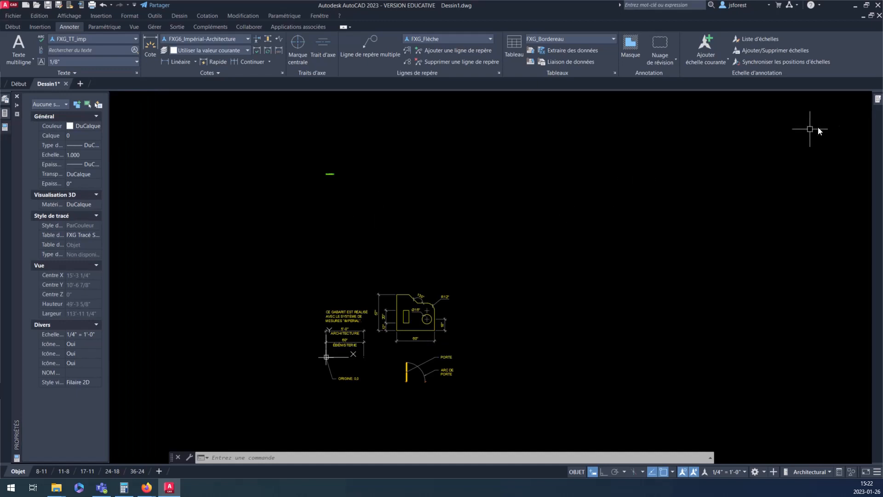
pyautogui.moveTo(877, 100)
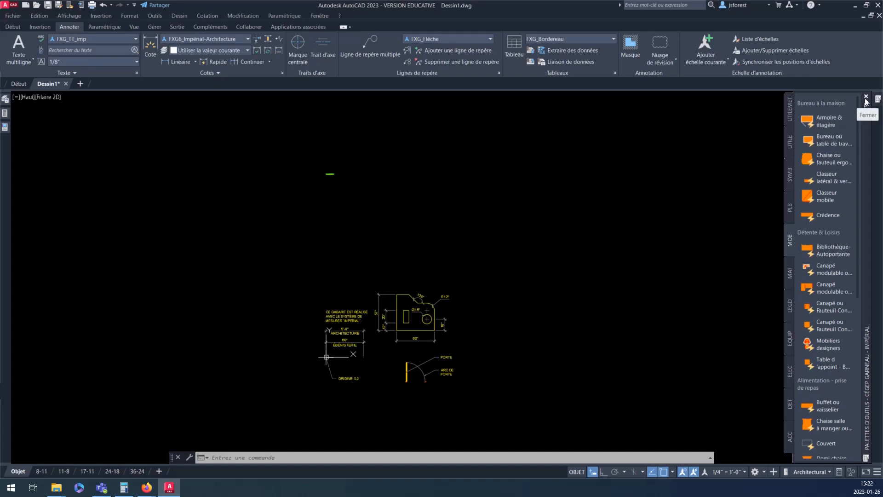
pyautogui.click(865, 107)
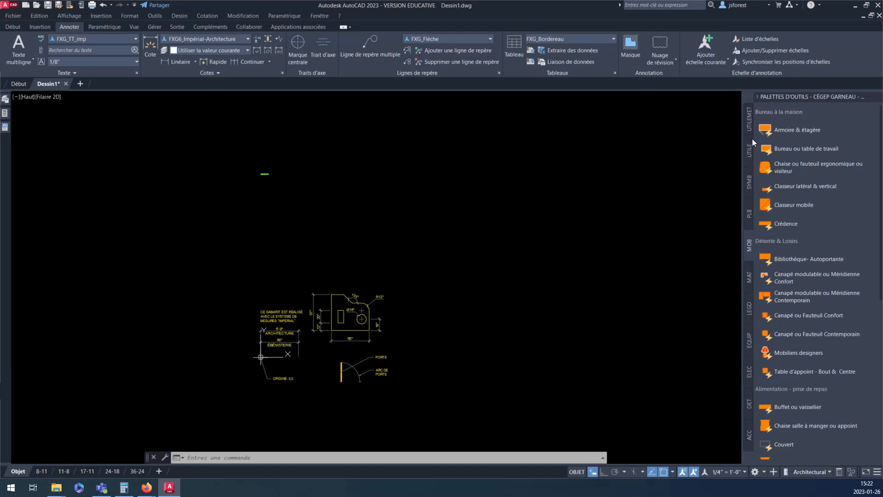
# Step: Examine the metric utility tools in the UTILEMET palette and the furniture blocks in the MOB palette
pyautogui.click(748, 118)
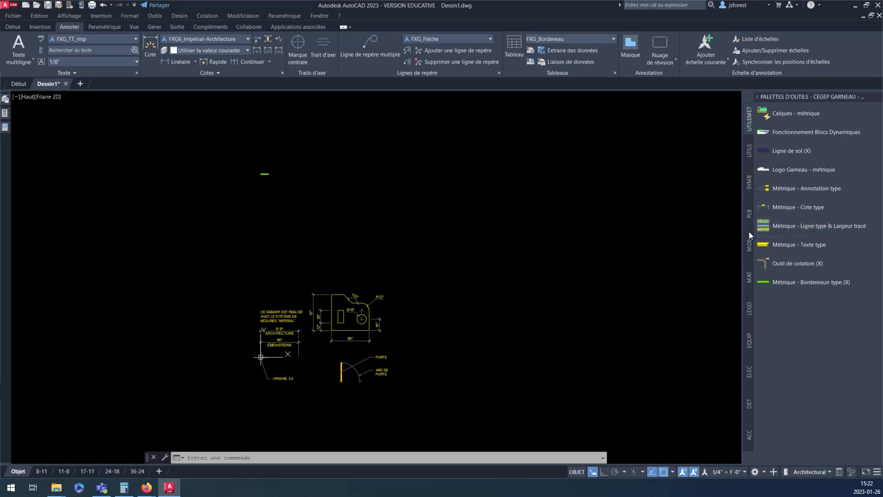
pyautogui.click(749, 244)
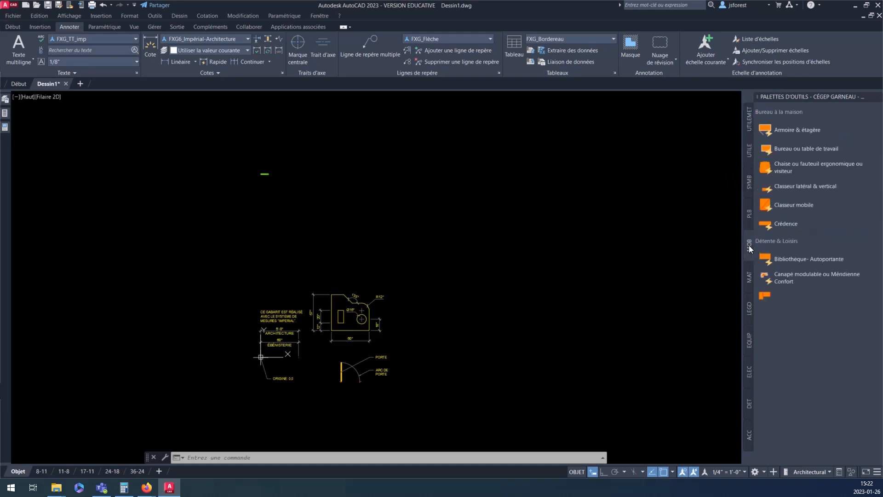
pyautogui.click(766, 167)
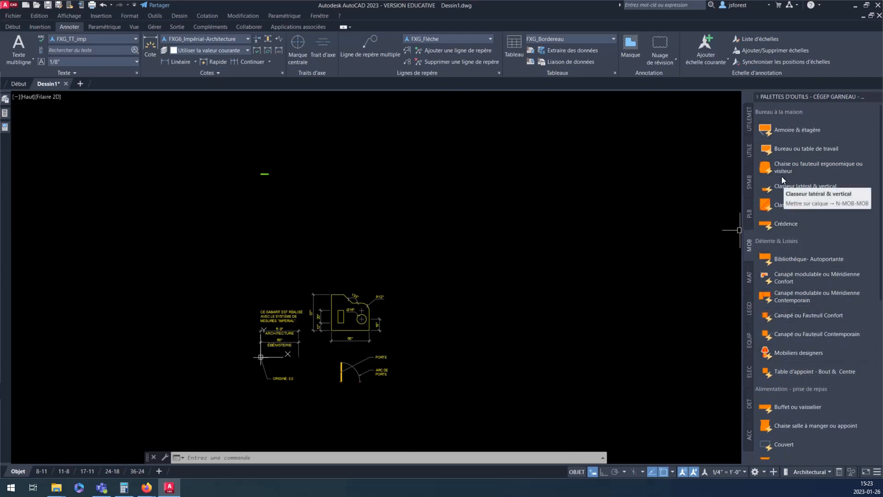
pyautogui.click(749, 114)
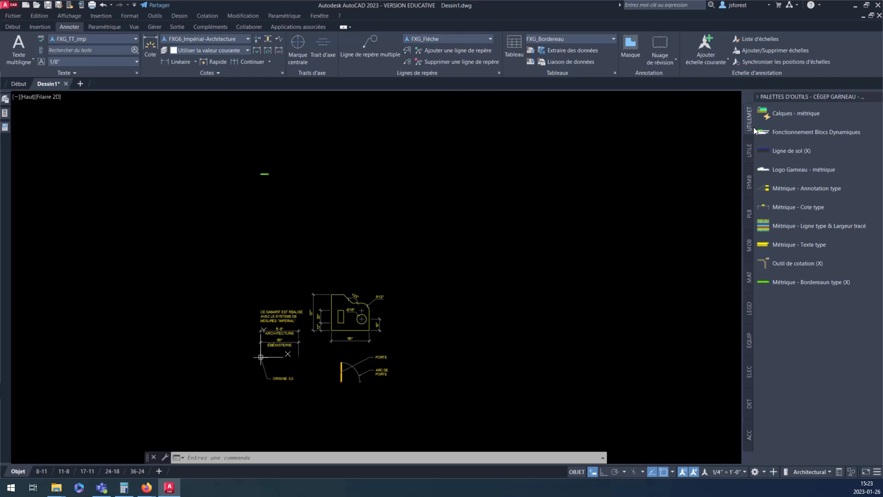
pyautogui.click(797, 114)
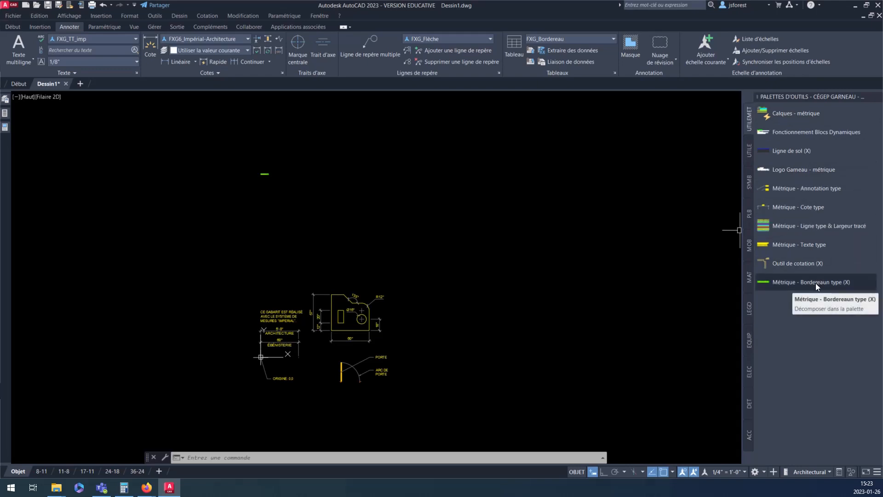
pyautogui.hotkey('ctrl', 'a')
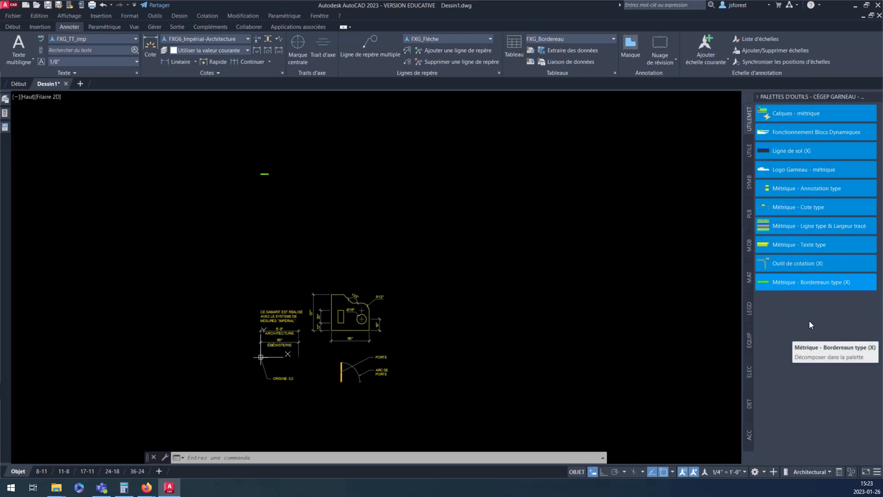
pyautogui.click(805, 306)
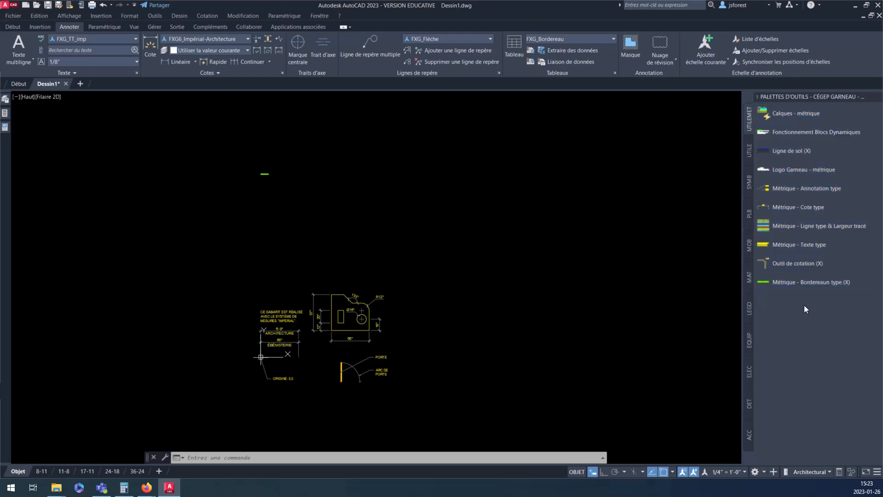
pyautogui.click(798, 111)
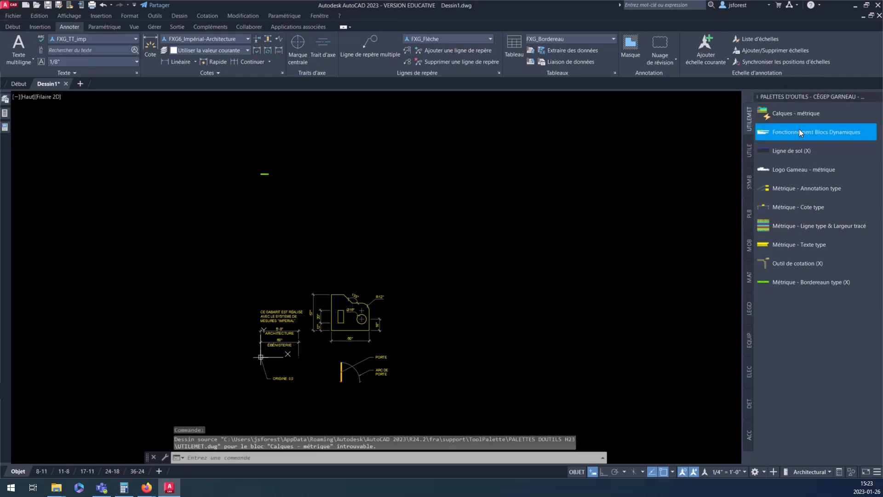
pyautogui.click(794, 114)
pyautogui.keyDown('ctrl'); pyautogui.click(792, 154); pyautogui.keyUp('ctrl')
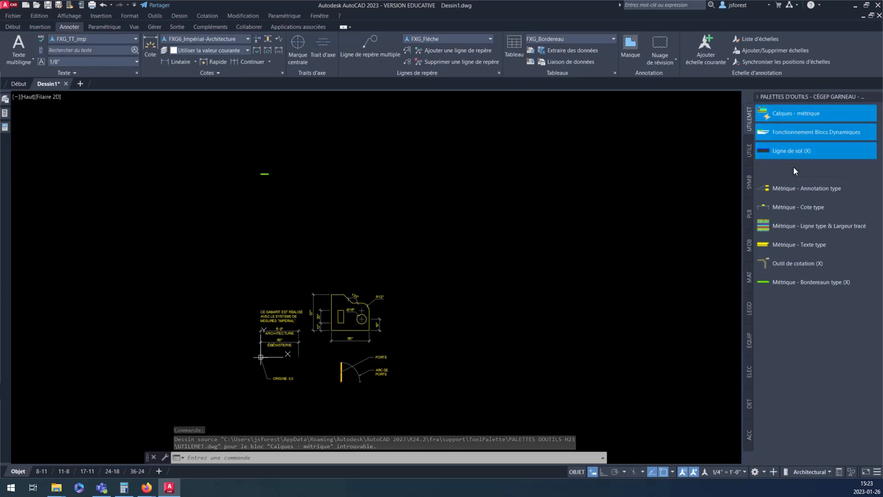
pyautogui.keyDown('ctrl'); pyautogui.click(793, 168); pyautogui.keyUp('ctrl')
pyautogui.keyDown('ctrl'); pyautogui.click(796, 187); pyautogui.keyUp('ctrl')
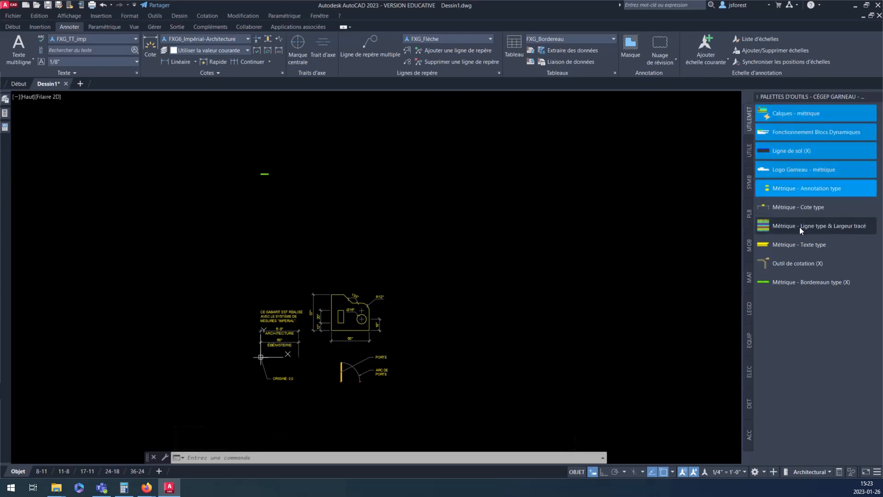
pyautogui.click(800, 308)
# Step: Select all UTILEMET tools from Calques - métrique through Métrique - Bordereaun type (X) and open their shared tool properties
pyautogui.click(798, 114)
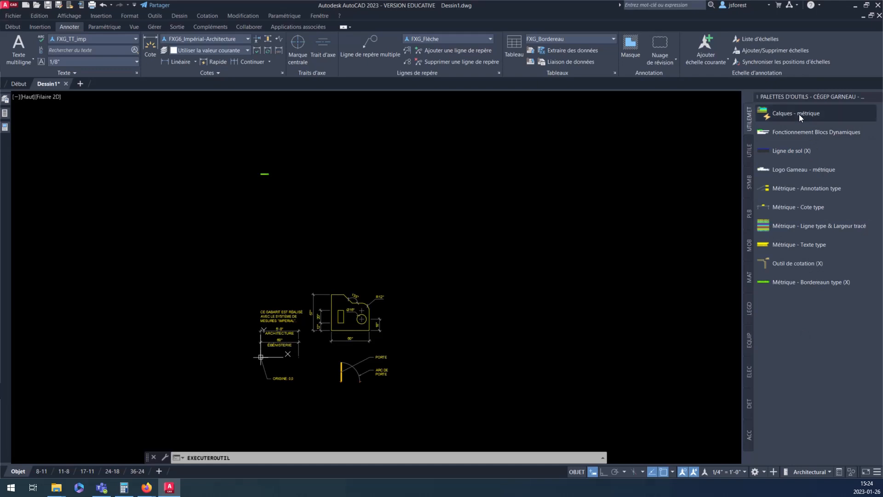
pyautogui.keyDown('shift'); pyautogui.click(803, 283); pyautogui.keyUp('shift')
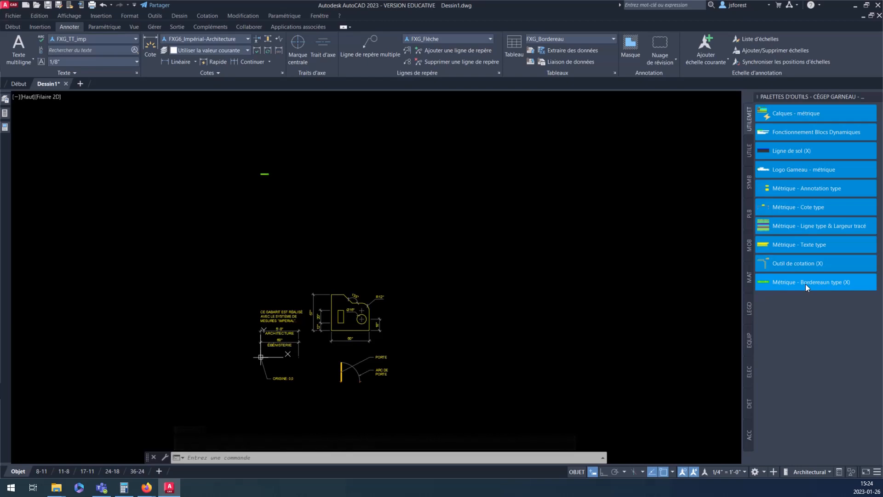
pyautogui.rightClick(805, 286)
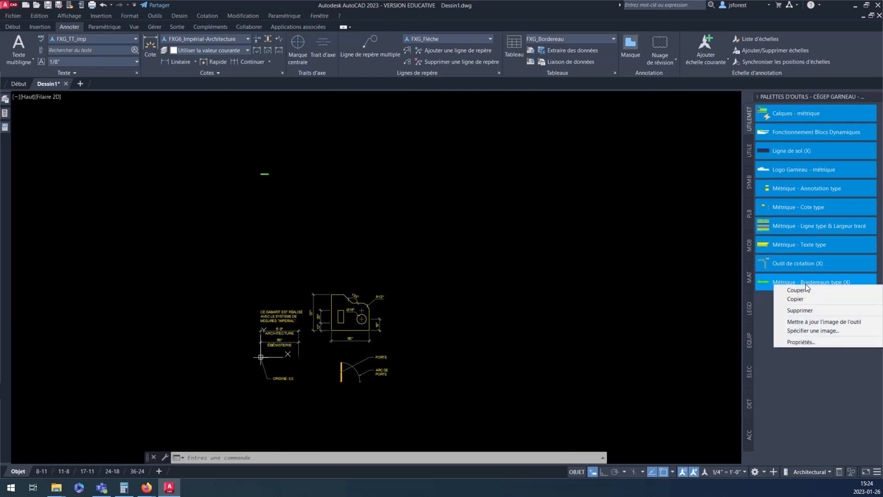
pyautogui.click(800, 342)
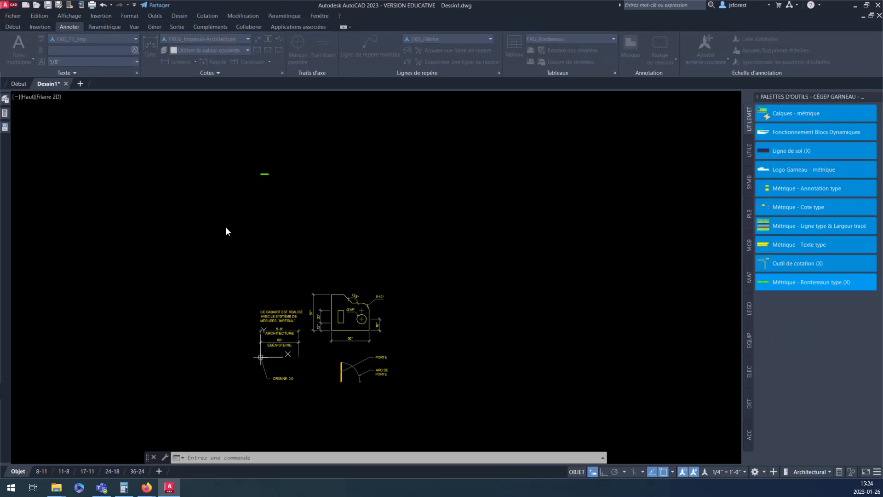
pyautogui.moveTo(630, 139); pyautogui.dragTo(514, 133)
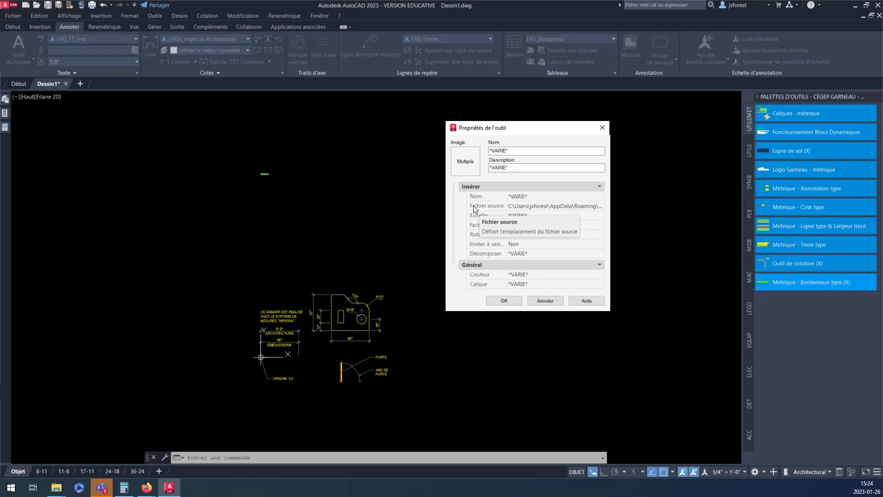
# Step: Start choosing a new source file for the selected tools and browse from drive C: to the user profile's AppData folder
pyautogui.click(603, 203)
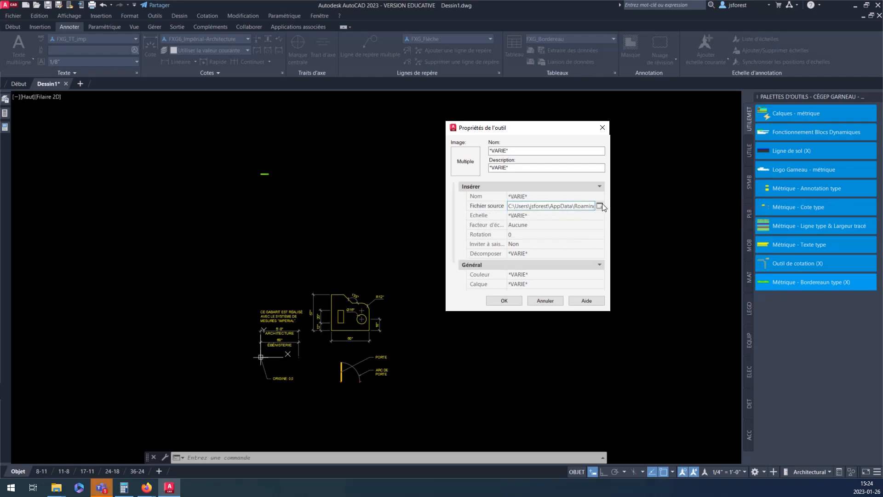
pyautogui.click(600, 205)
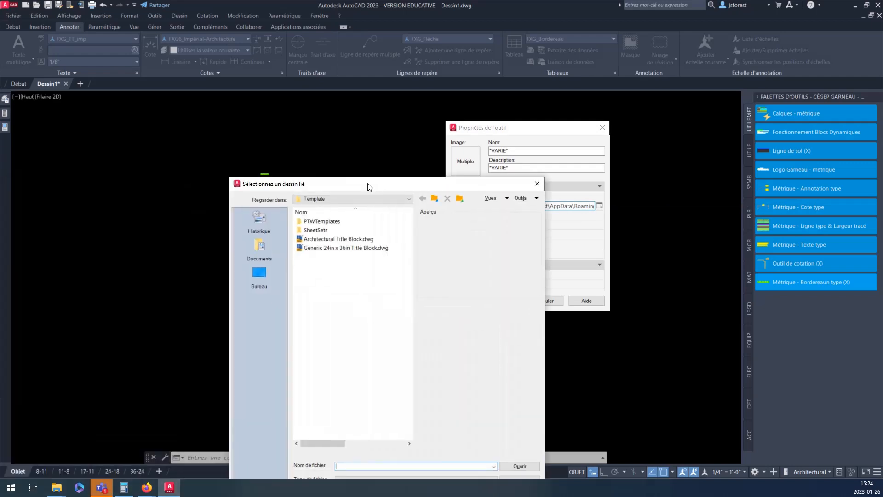
pyautogui.moveTo(368, 187); pyautogui.dragTo(411, 117)
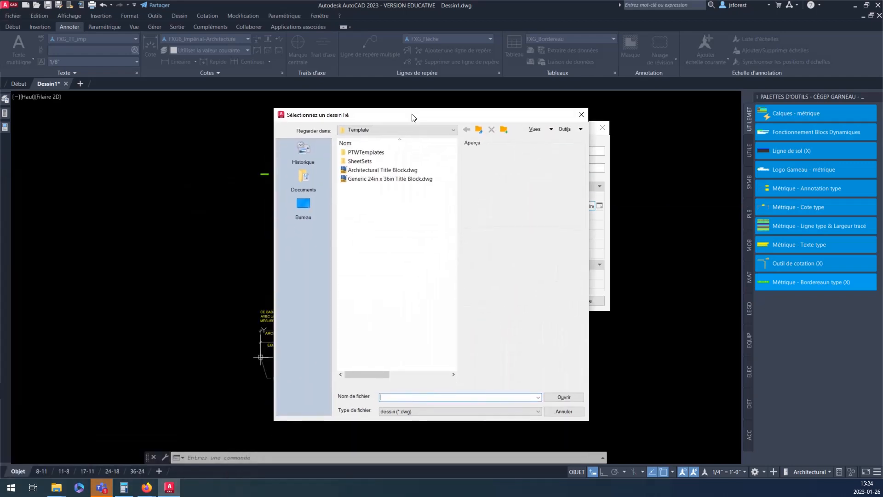
pyautogui.click(439, 130)
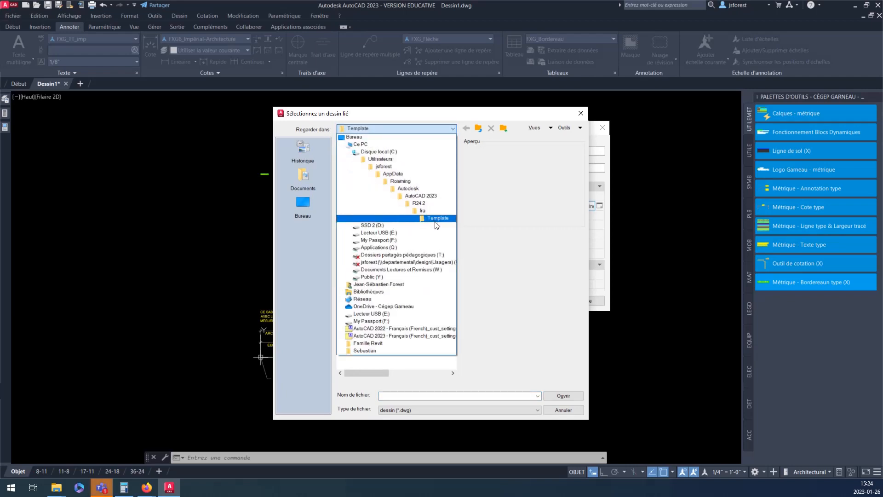
pyautogui.click(384, 153)
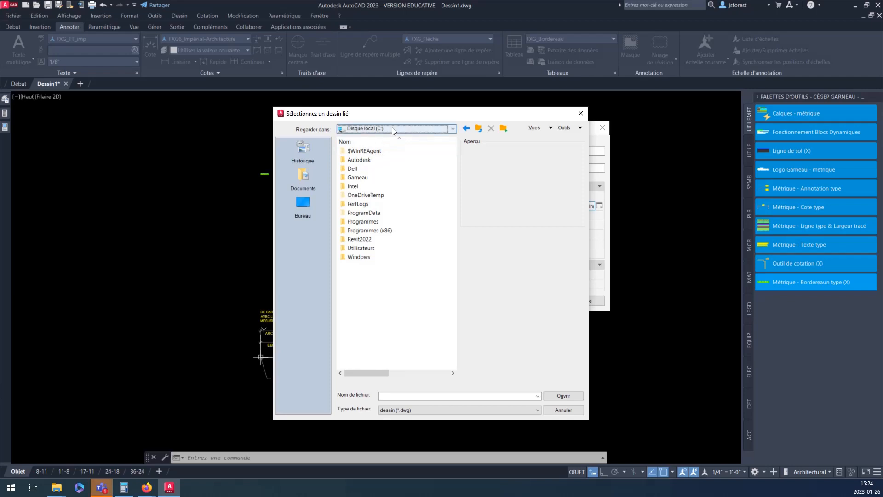
pyautogui.doubleClick(361, 248)
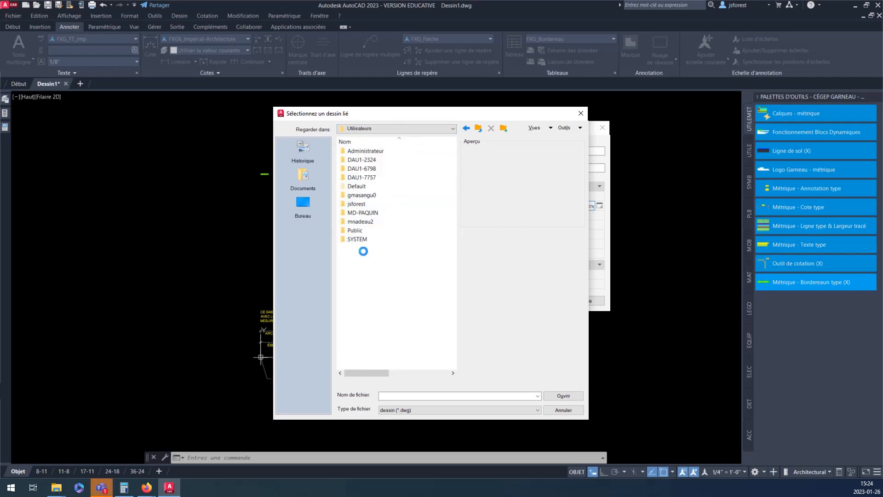
pyautogui.doubleClick(360, 203)
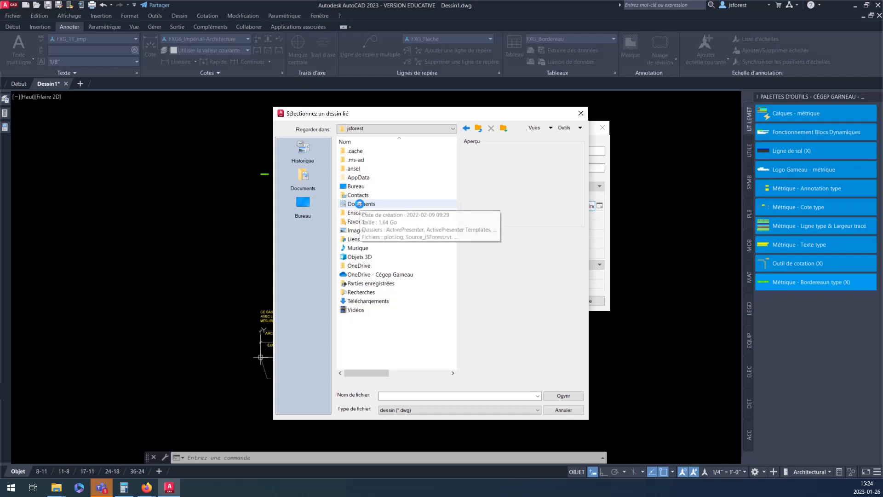
pyautogui.doubleClick(362, 179)
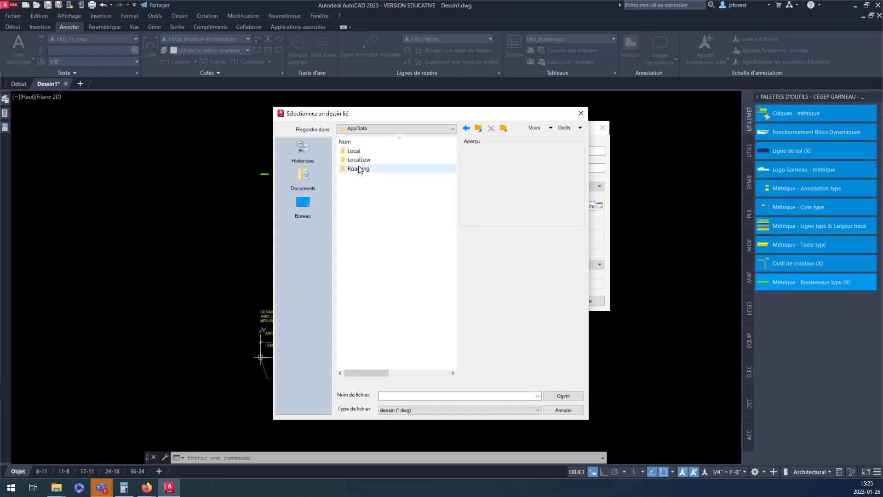
# Step: Browse through Roaming\Autodesk\AutoCAD 2023\R24.2\fra\support\ToolPalette and open the PALETTES DOUTILS.zip-20230126 folder
pyautogui.doubleClick(359, 169)
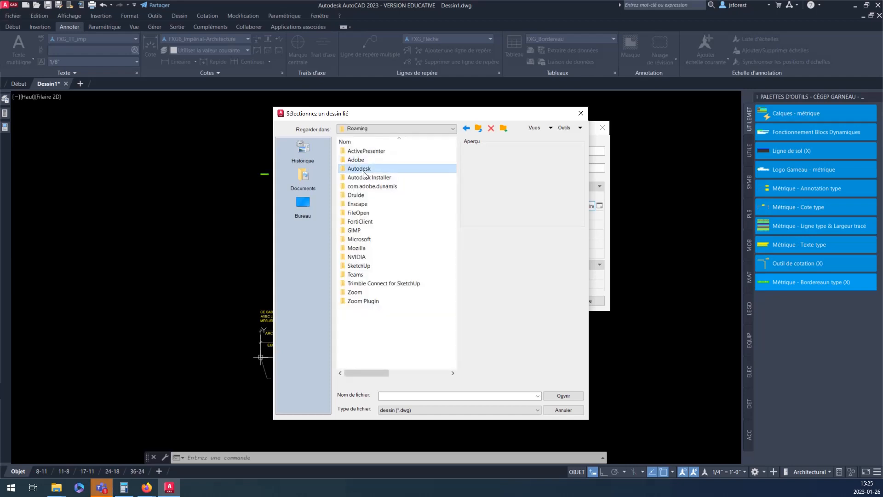
pyautogui.doubleClick(363, 173)
pyautogui.doubleClick(363, 174)
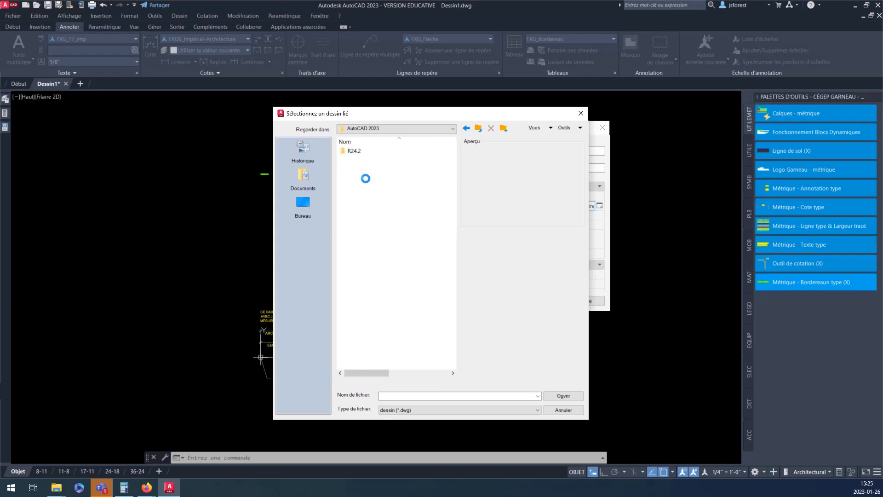
pyautogui.doubleClick(351, 152)
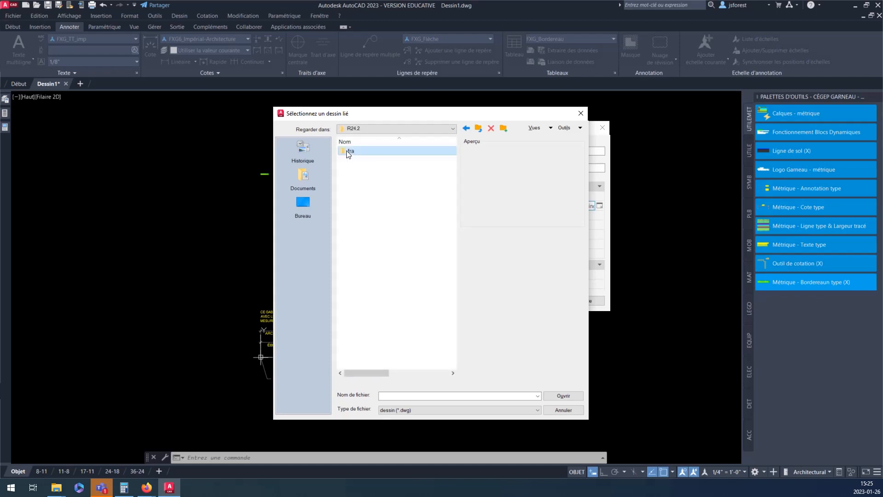
pyautogui.doubleClick(348, 153)
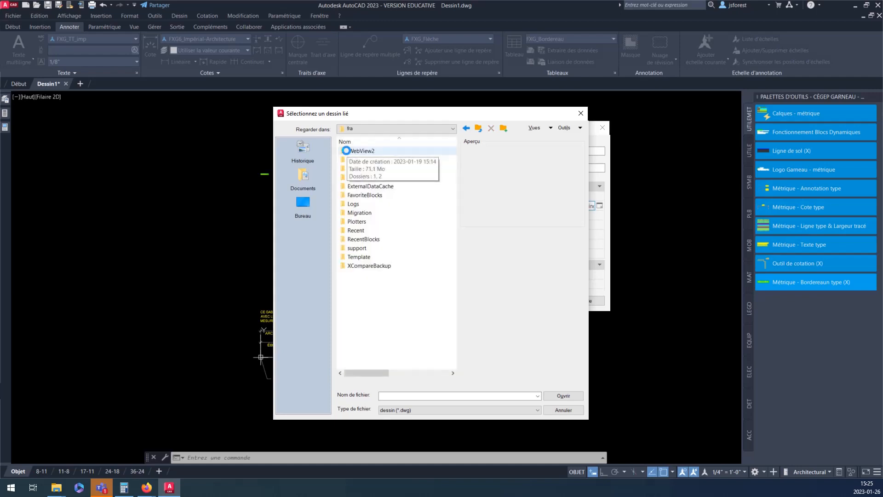
pyautogui.doubleClick(363, 248)
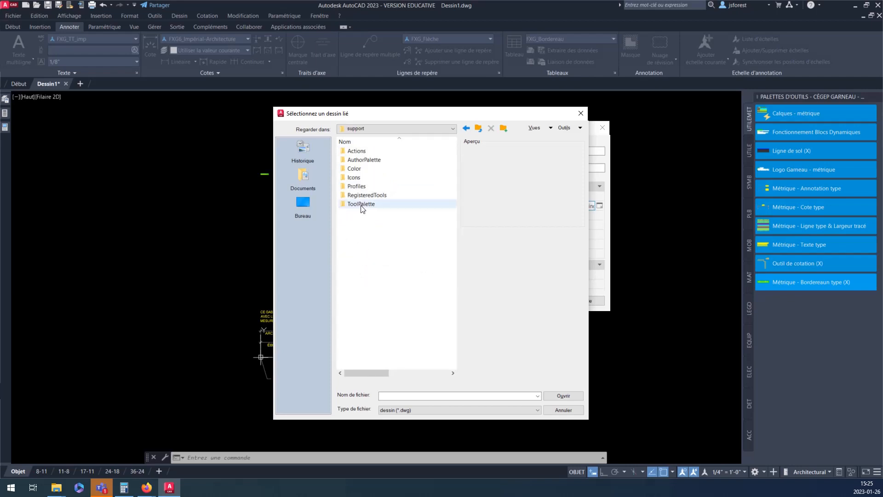
pyautogui.doubleClick(363, 204)
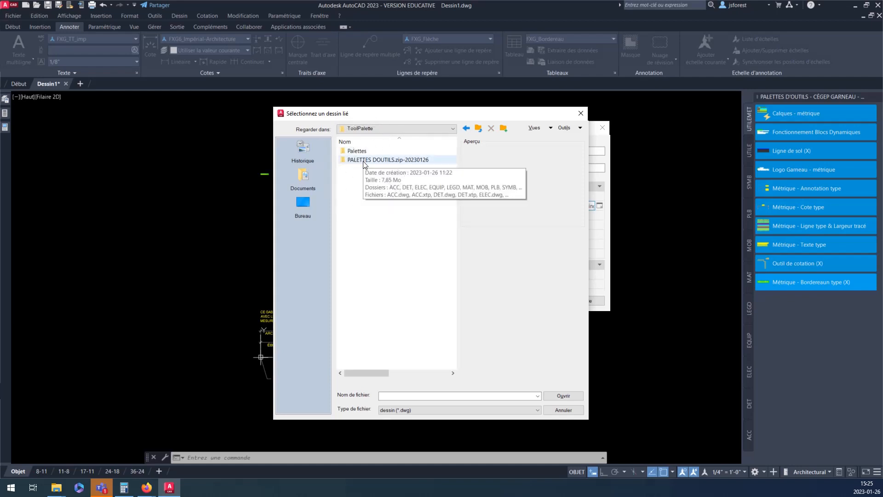
pyautogui.doubleClick(363, 161)
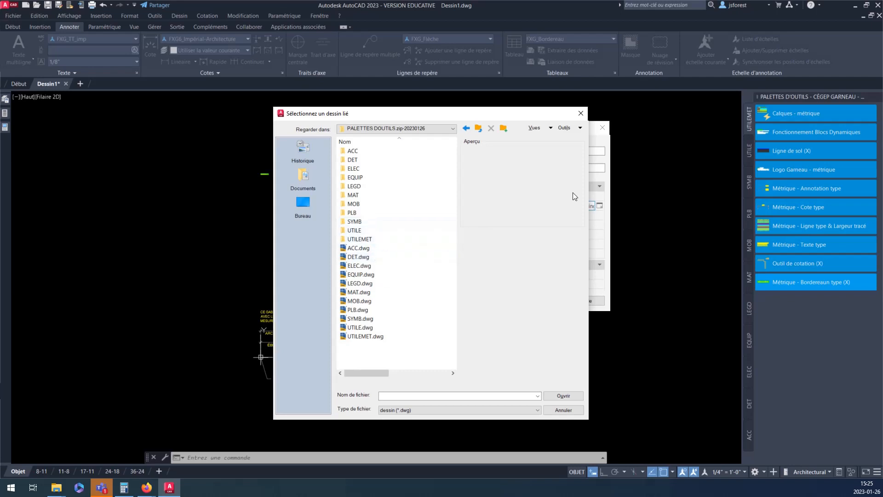
# Step: Set UTILEMET.dwg as the source file of the selected tools, apply the tool properties and deselect the tools
pyautogui.click(749, 125)
pyautogui.click(750, 120)
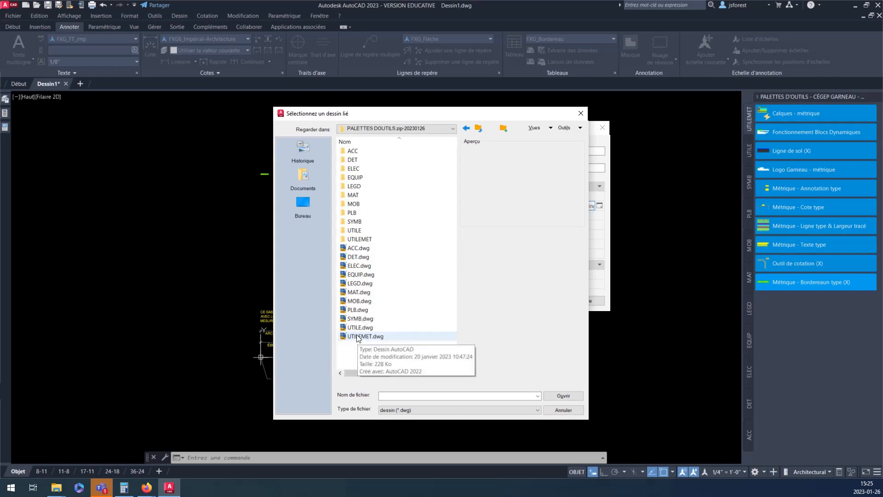
pyautogui.click(383, 336)
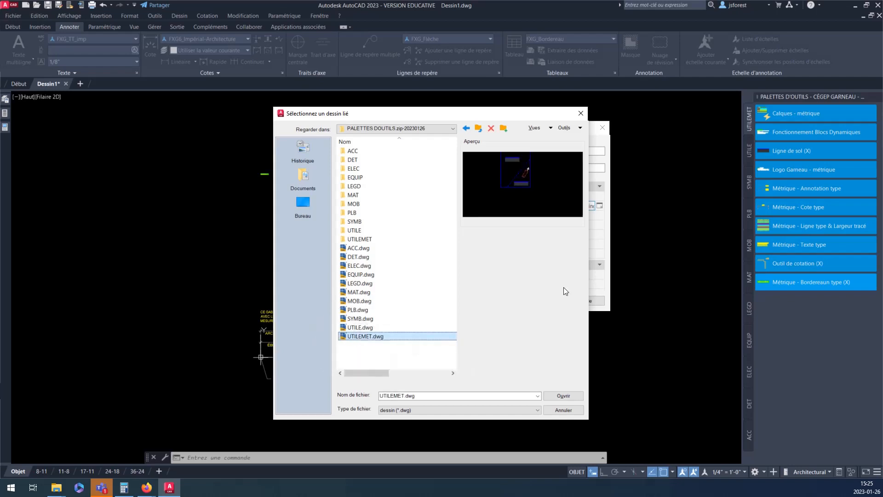
pyautogui.click(557, 396)
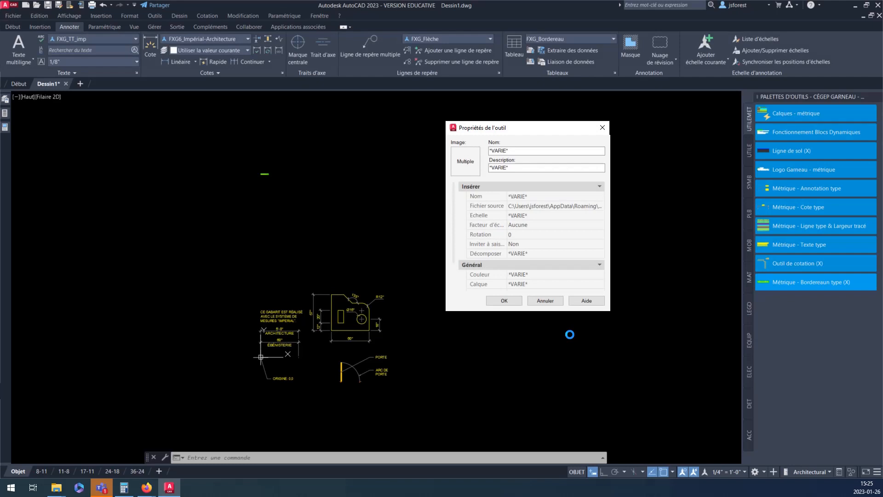
pyautogui.click(506, 300)
pyautogui.click(837, 305)
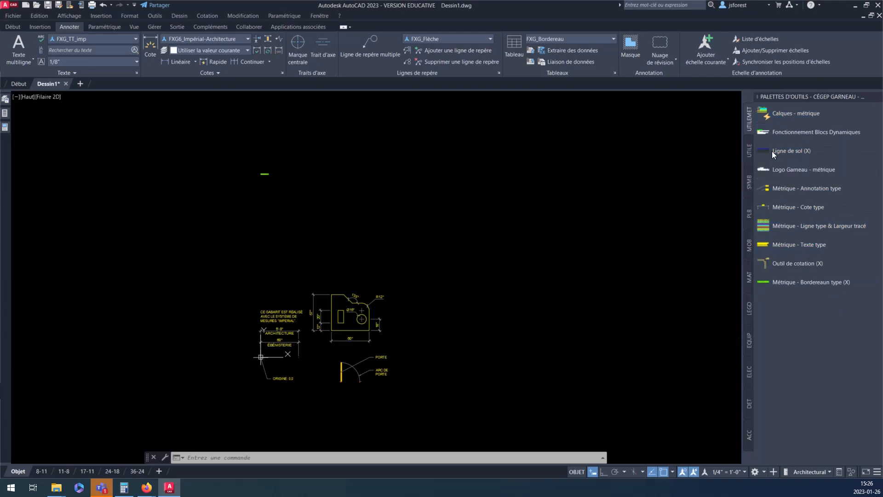
# Step: Insert the Ligne de sol (X) block beside the dimensioned samples and test its stretch grip by shortening and lengthening it
pyautogui.moveTo(530, 260); pyautogui.dragTo(530, 260)
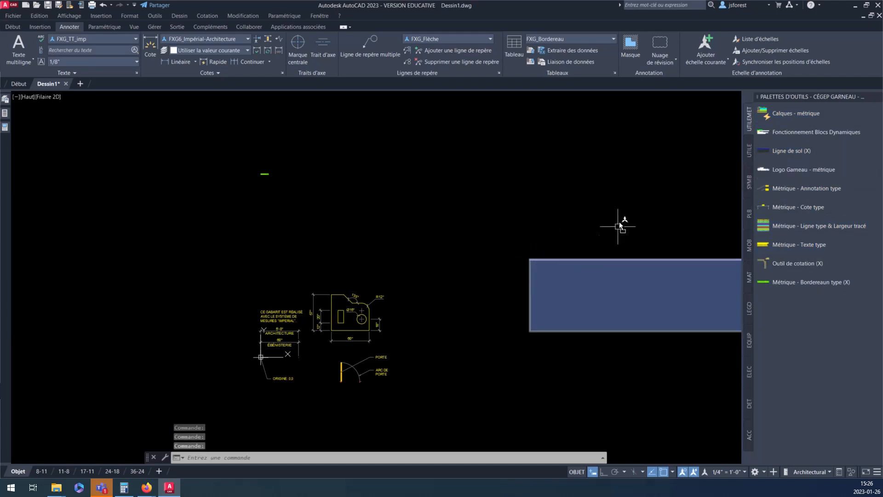
pyautogui.scroll(-2, 309, 225)
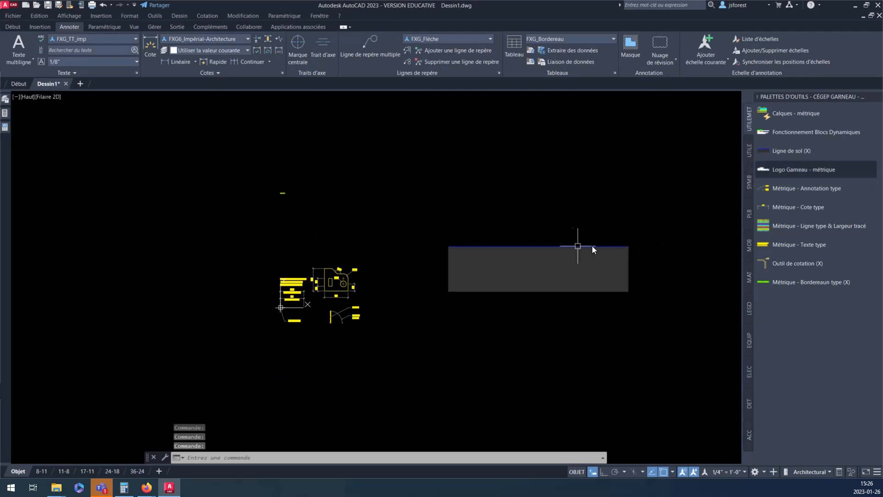
pyautogui.click(560, 246)
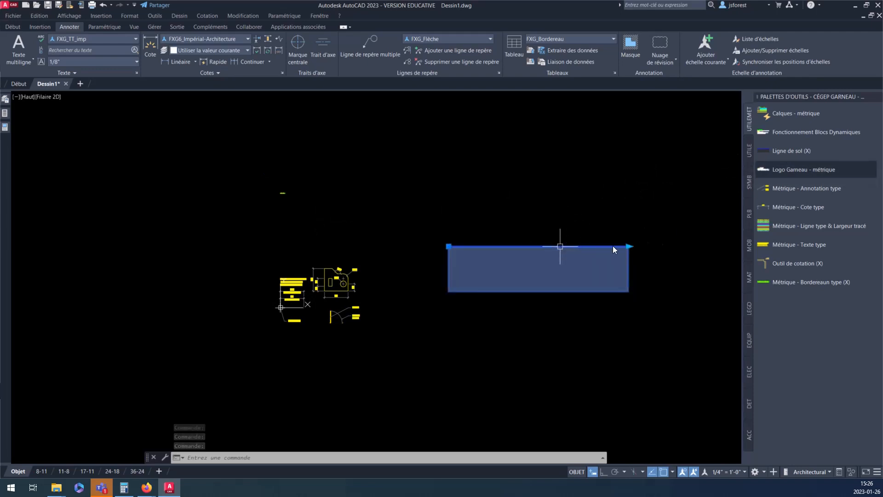
pyautogui.click(628, 246)
pyautogui.click(564, 238)
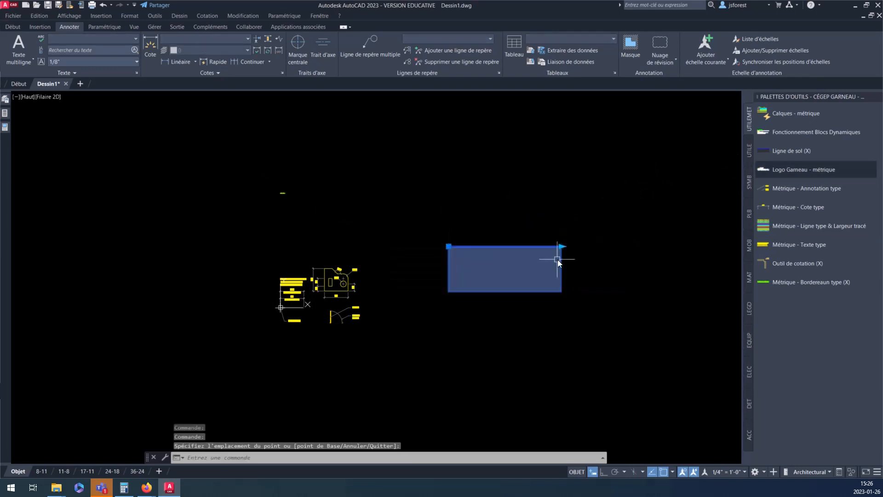
pyautogui.click(566, 246)
pyautogui.click(642, 247)
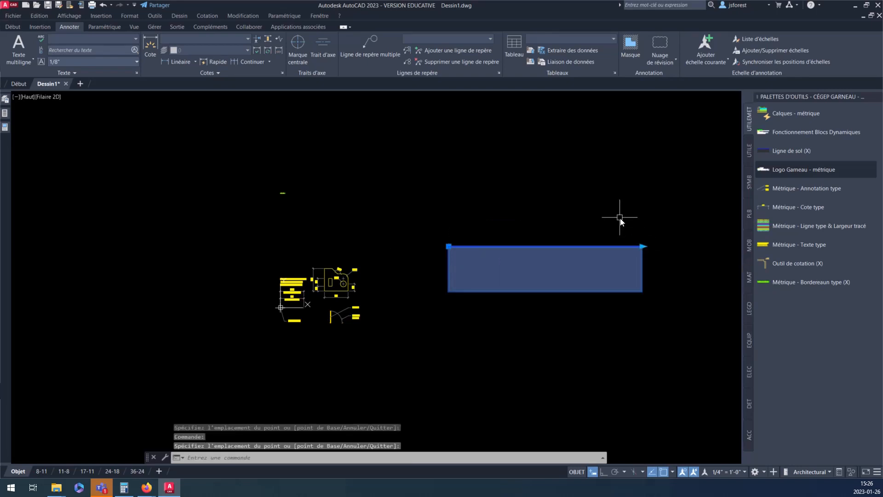
pyautogui.press('Escape')
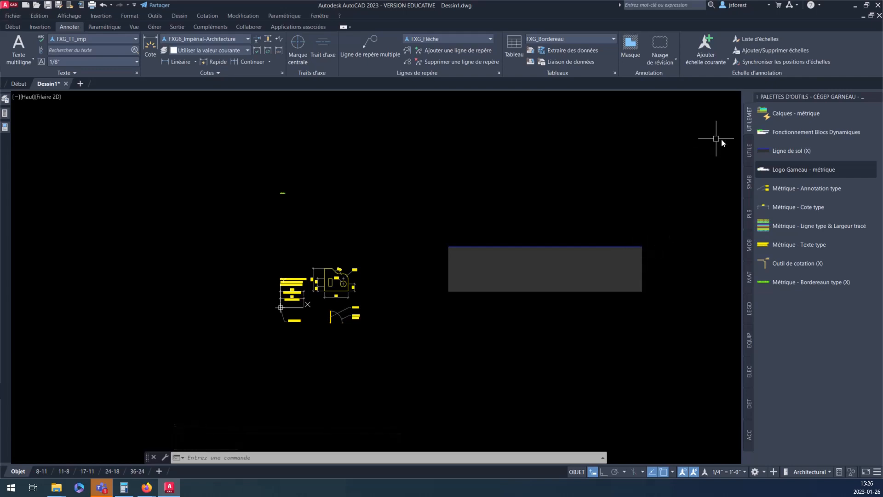
# Step: Try the Calques tool of the UTILE palette, then select all of that palette's tools and open their shared properties
pyautogui.click(748, 153)
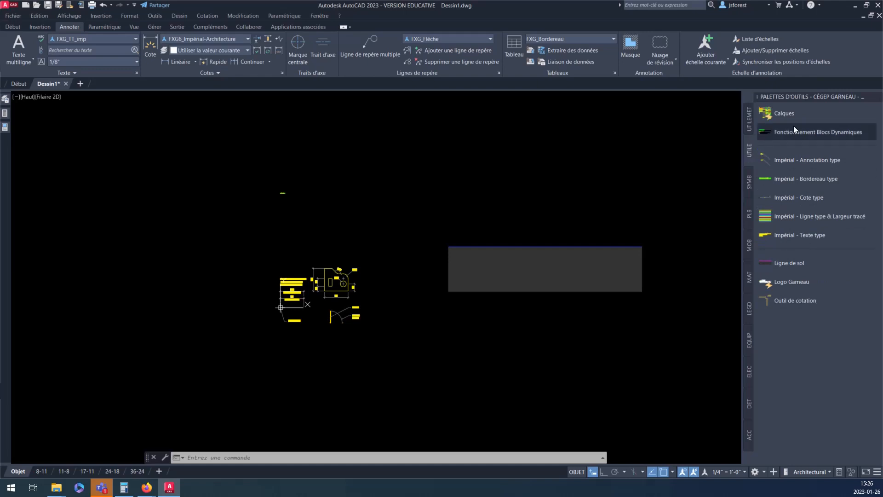
pyautogui.click(808, 110)
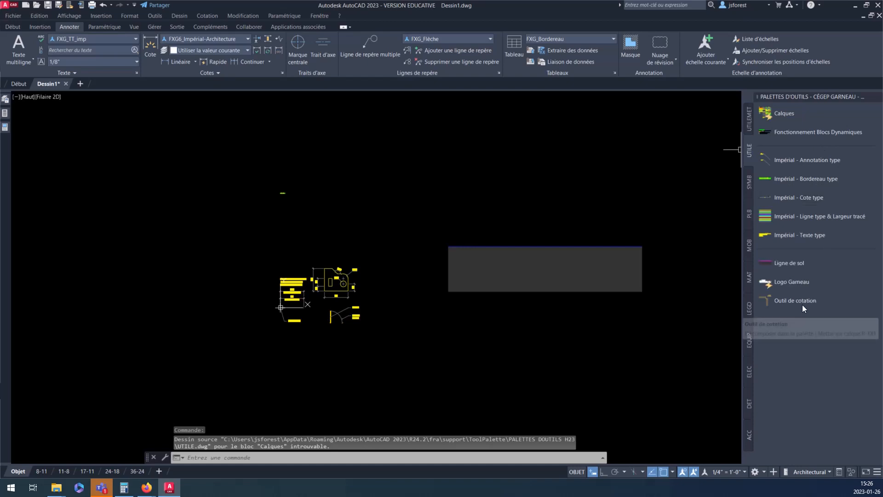
pyautogui.hotkey('ctrl', 'a')
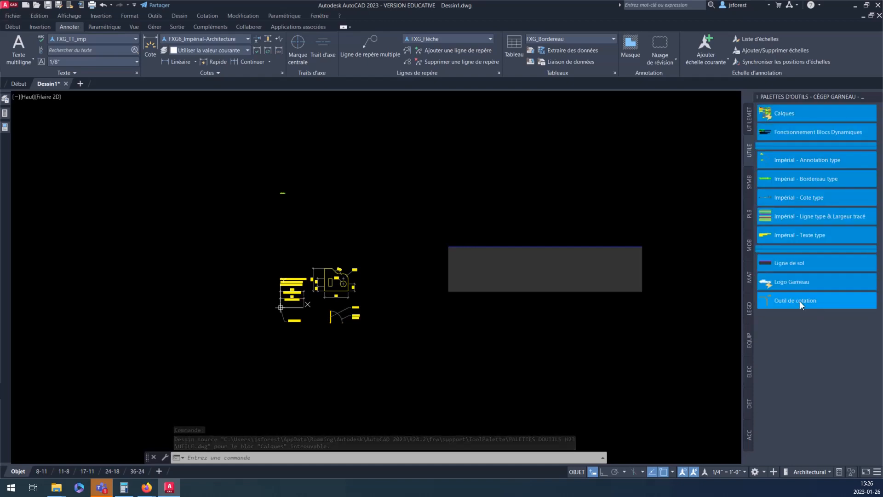
pyautogui.rightClick(799, 302)
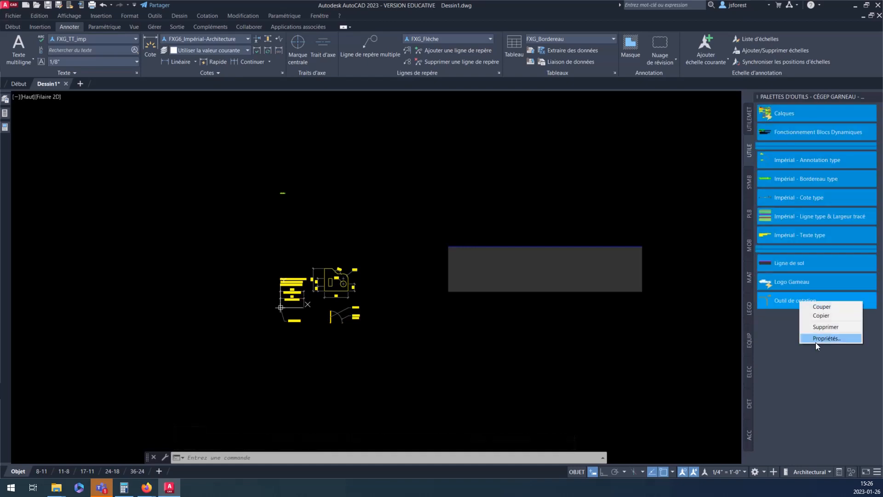
pyautogui.click(816, 342)
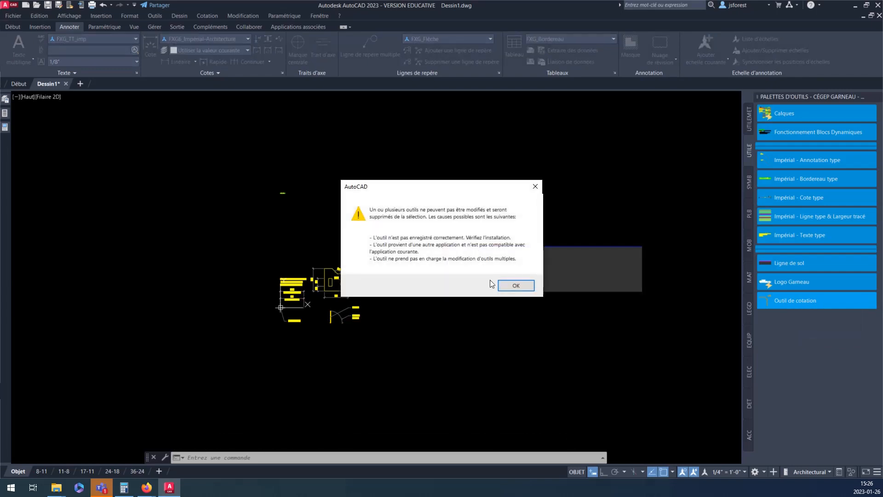
pyautogui.click(518, 283)
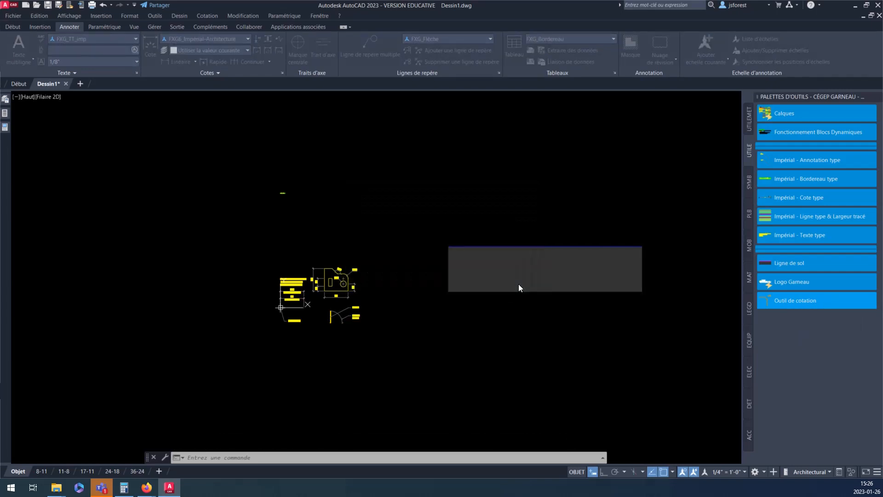
# Step: Set UTILE.dwg from the PALETTES DOUTILS.zip-20230126 folder as the selected tools' source file, apply the properties and deselect the tools
pyautogui.click(599, 206)
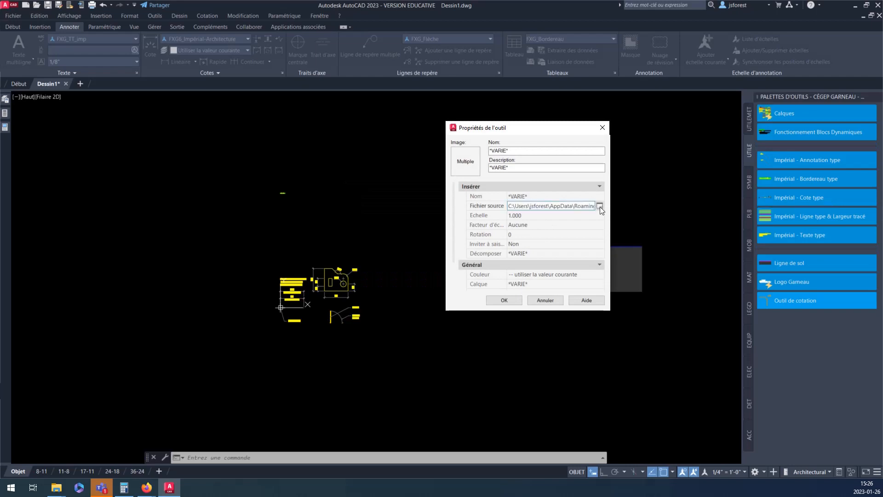
pyautogui.click(600, 206)
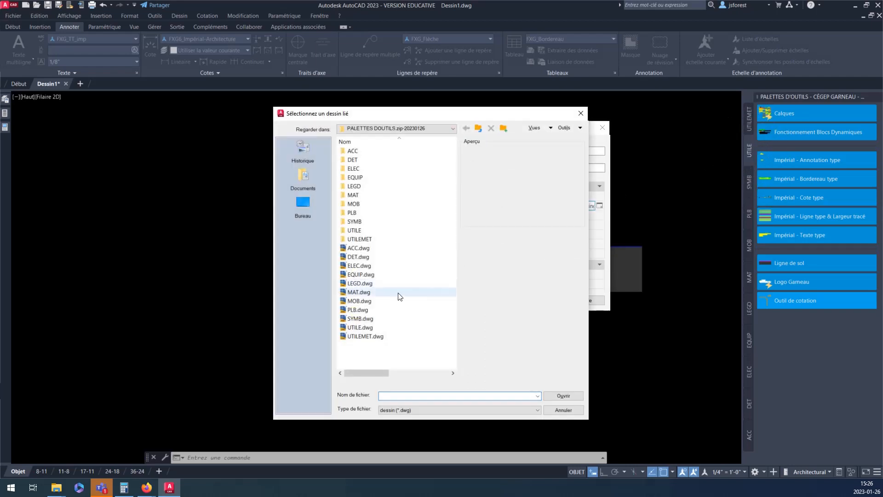
pyautogui.click(348, 329)
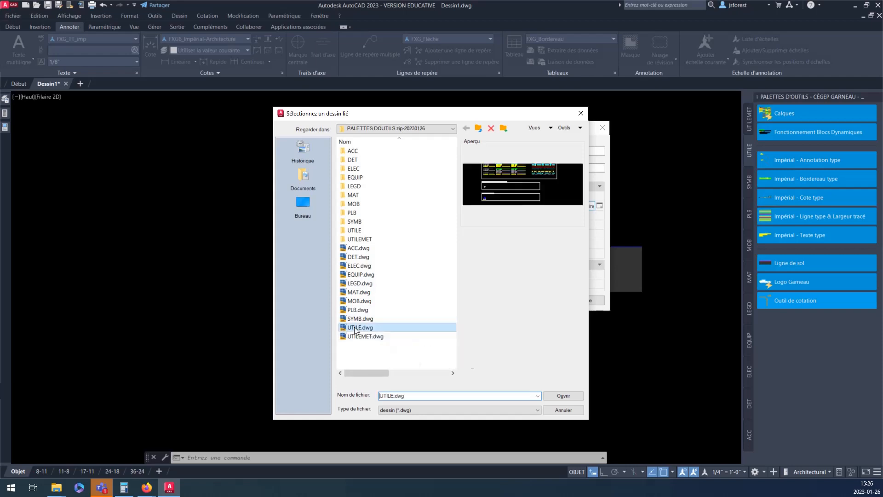
pyautogui.click(566, 395)
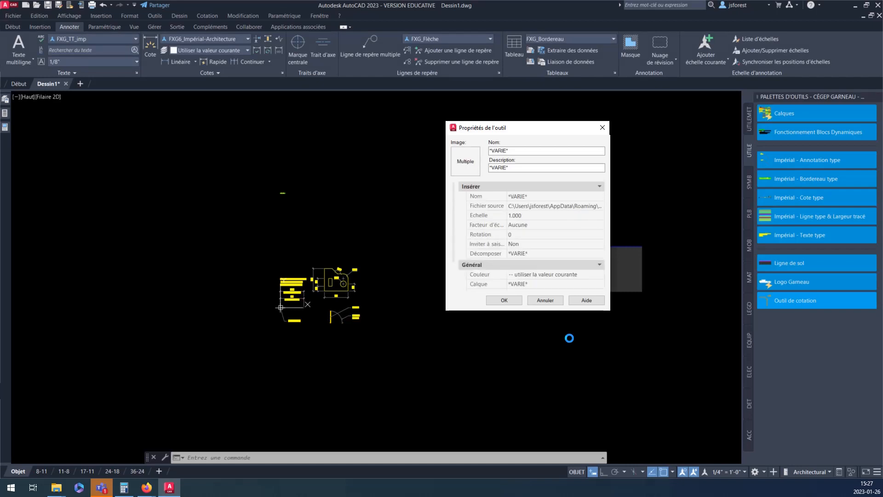
pyautogui.click(509, 300)
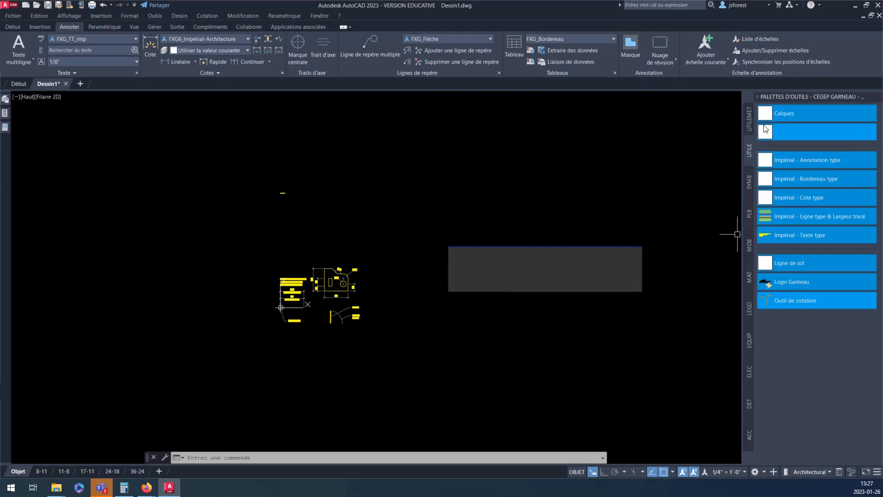
pyautogui.click(779, 335)
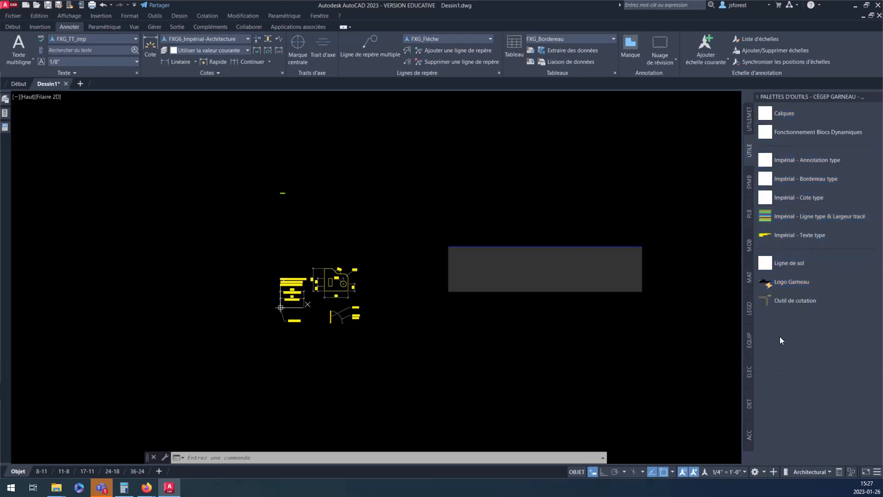
# Step: Update the tool images of Calques and Fonctionnement Blocs Dynamiques in the UTILE palette
pyautogui.rightClick(784, 111)
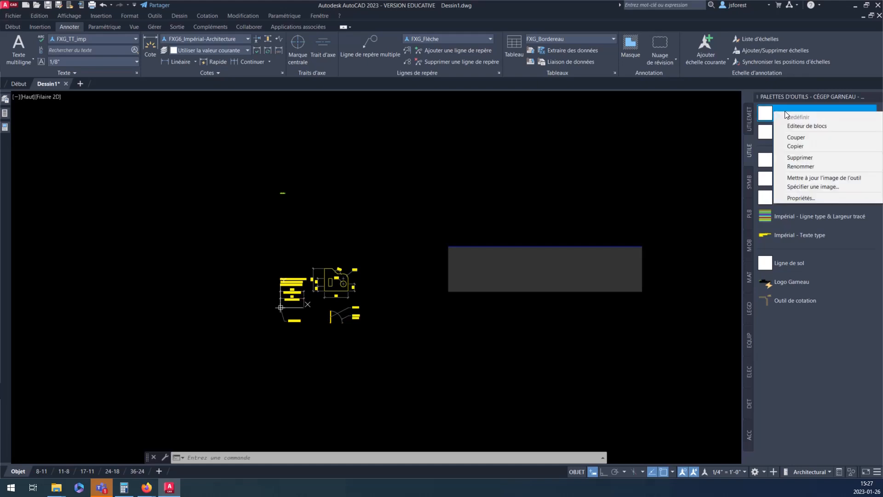
pyautogui.click(807, 178)
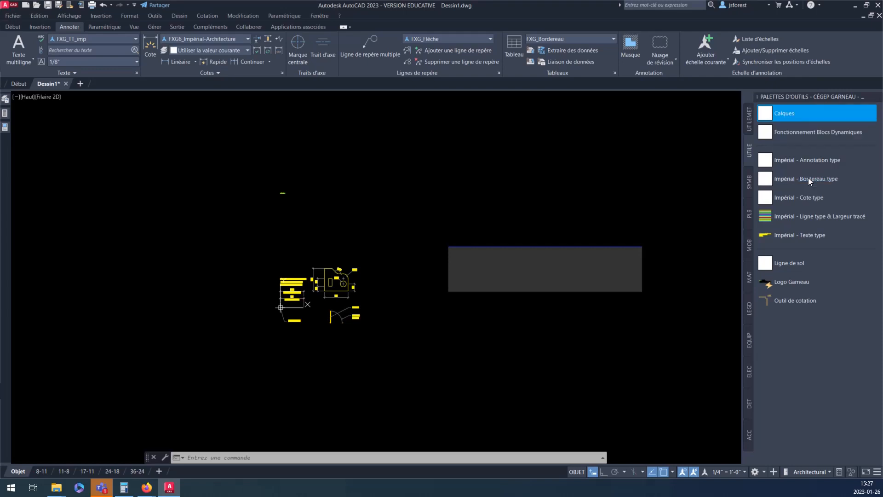
pyautogui.rightClick(786, 135)
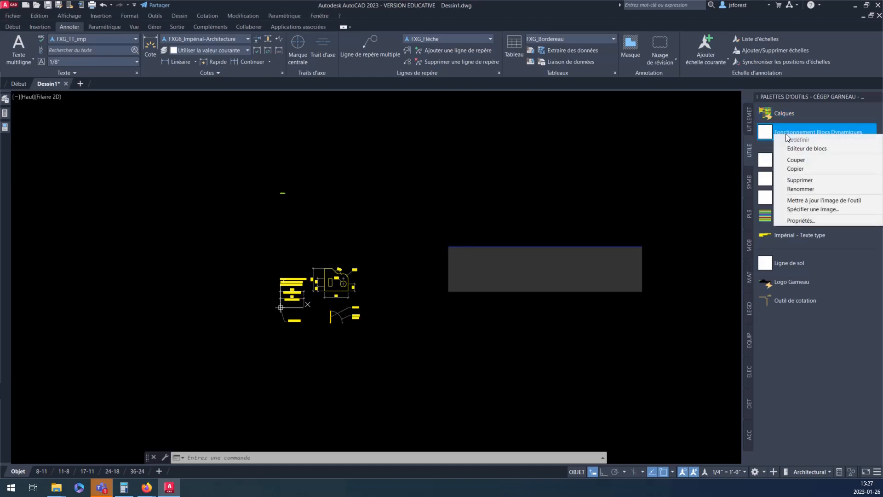
pyautogui.click(805, 199)
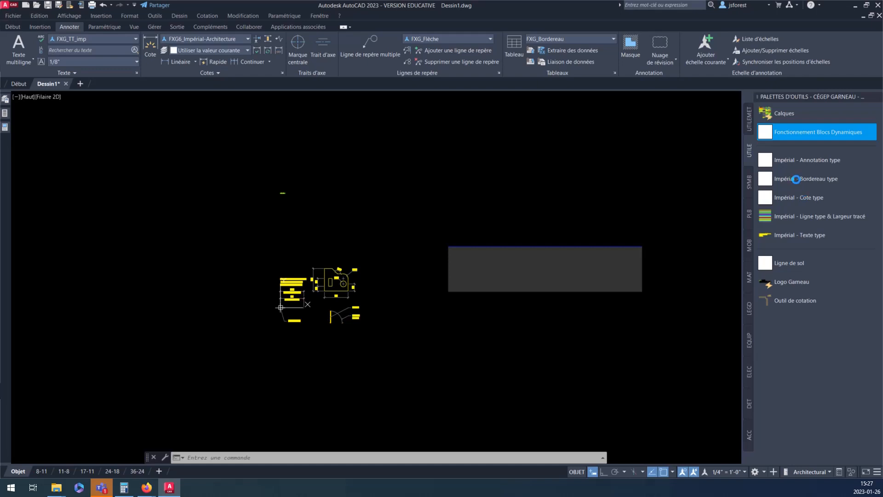
pyautogui.rightClick(782, 155)
pyautogui.click(785, 161)
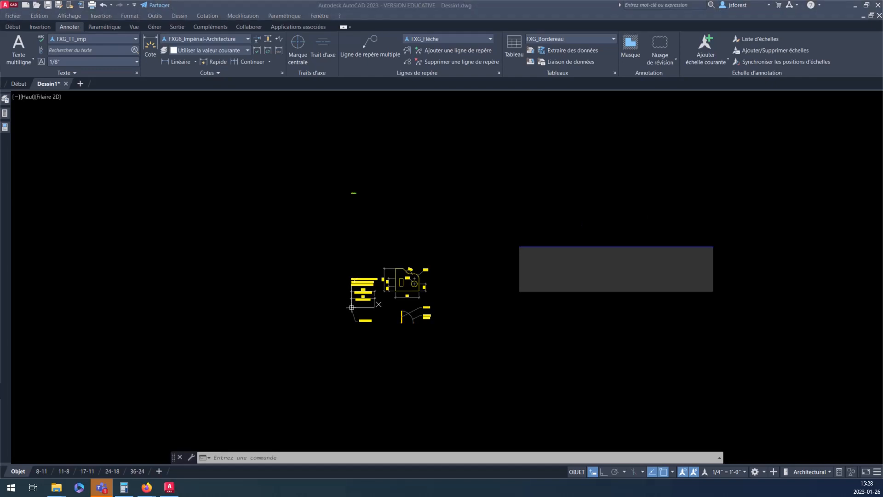
# Step: Bring the tool palettes back into view and update the tool image of Impérial - Annotation type
pyautogui.moveTo(0, 231)
pyautogui.mouseDown()
pyautogui.moveTo(634, 247)
pyautogui.moveTo(752, 214)
pyautogui.moveTo(782, 237)
pyautogui.moveTo(882, 254)
pyautogui.moveTo(878, 205)
pyautogui.moveTo(880, 247)
pyautogui.moveTo(880, 234)
pyautogui.mouseUp()
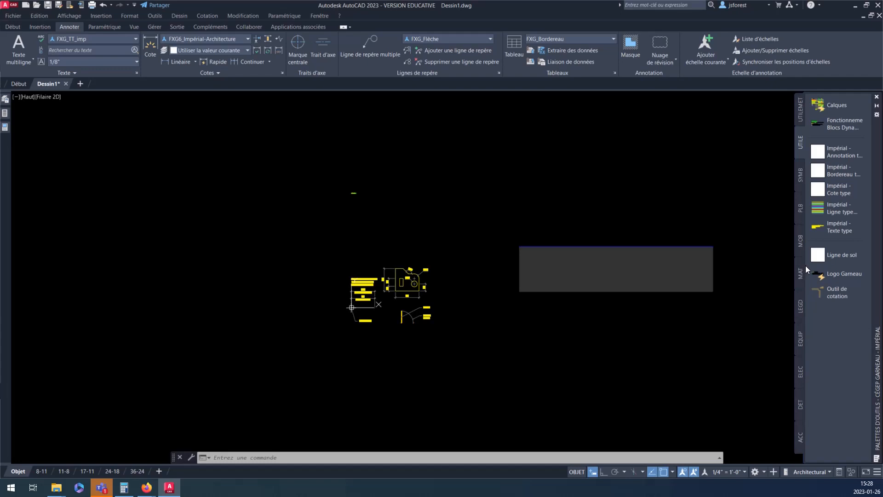
pyautogui.rightClick(824, 151)
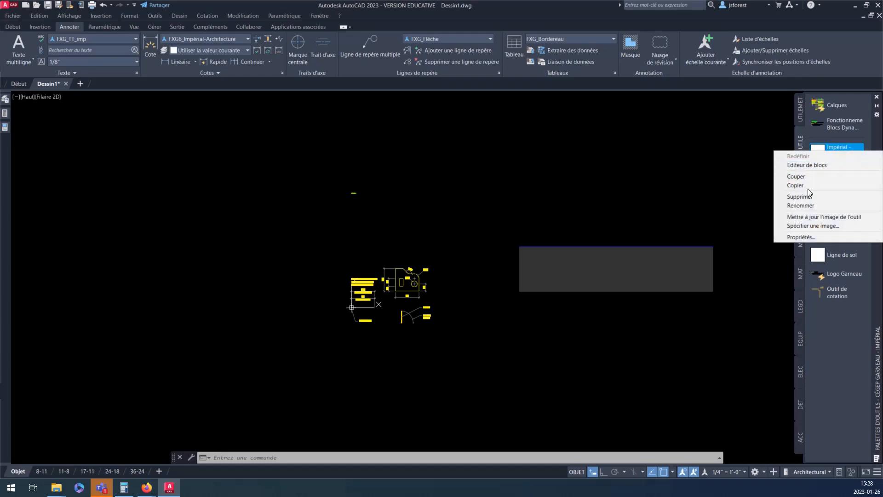
pyautogui.click(804, 224)
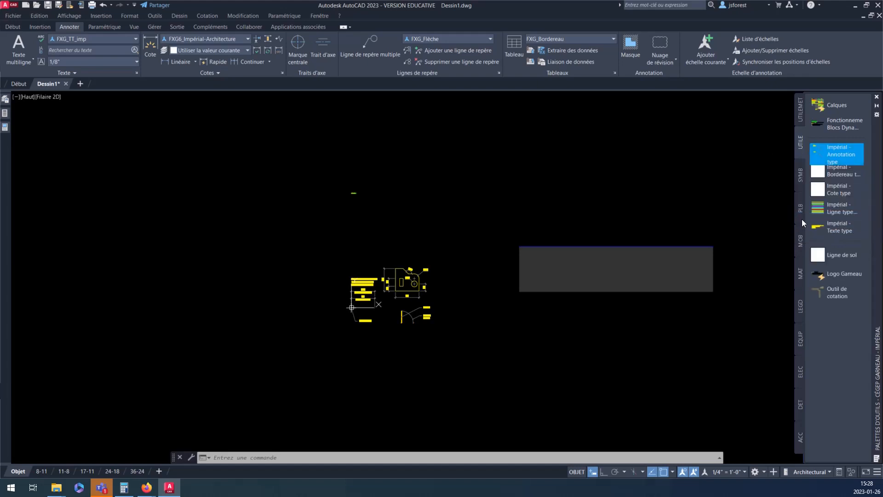
pyautogui.rightClick(826, 164)
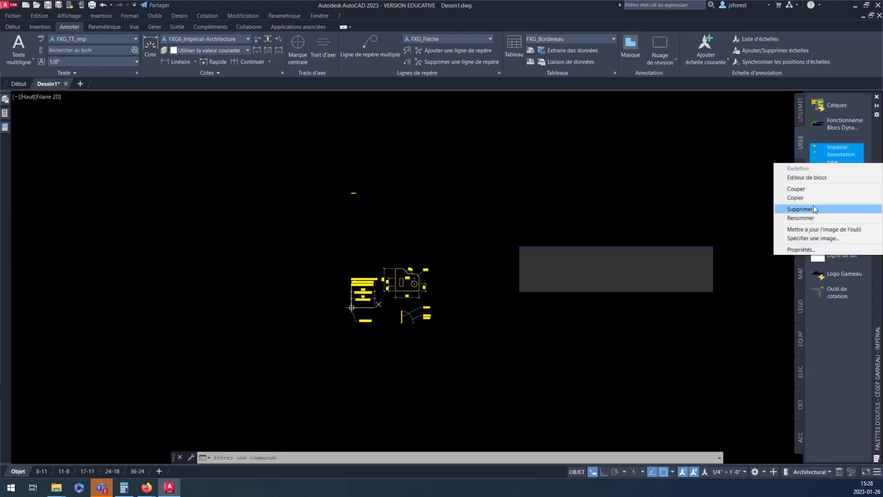
pyautogui.click(809, 229)
# Step: Update the tool images of Impérial - Bordereau type, Impérial - Cote type and Ligne de sol
pyautogui.rightClick(834, 176)
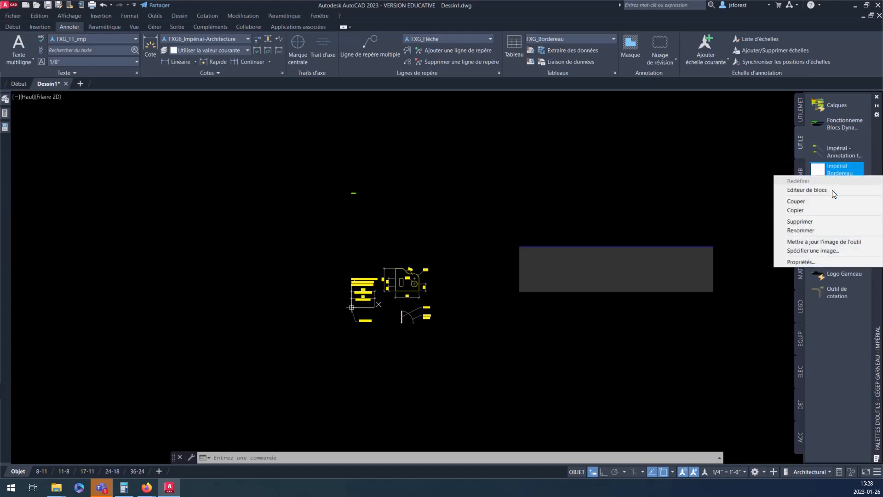
pyautogui.click(818, 241)
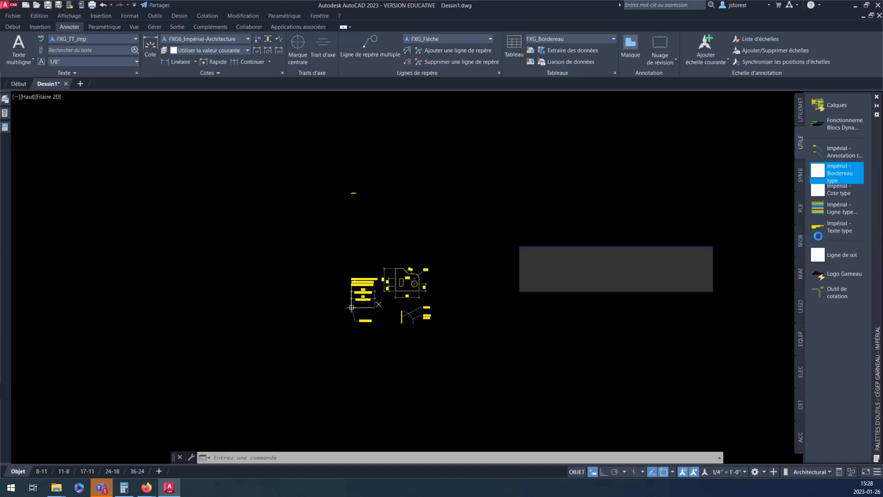
pyautogui.rightClick(837, 195)
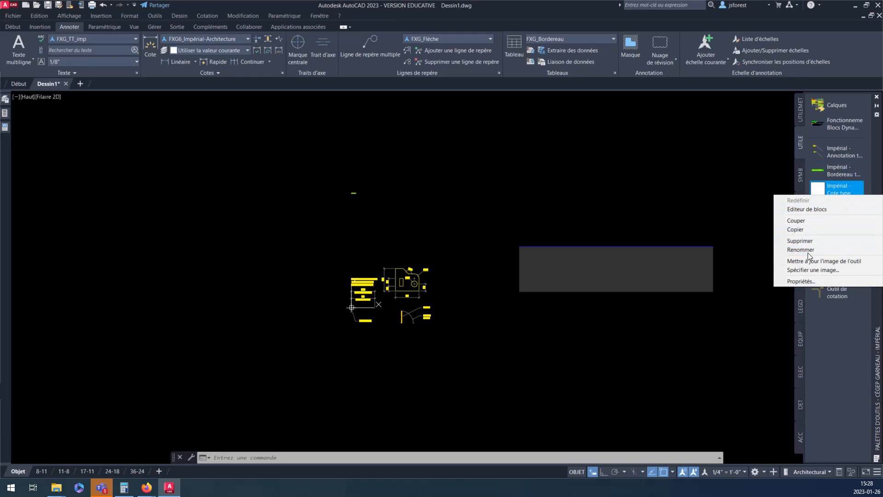
pyautogui.click(809, 261)
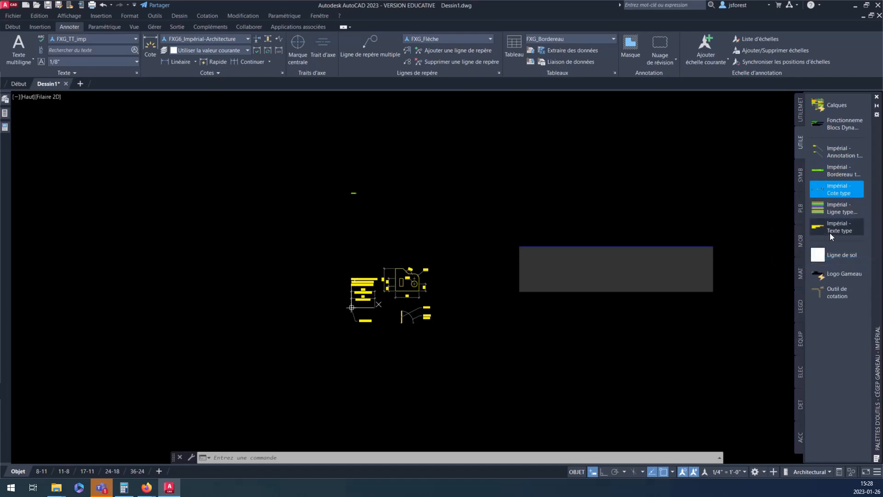
pyautogui.rightClick(831, 253)
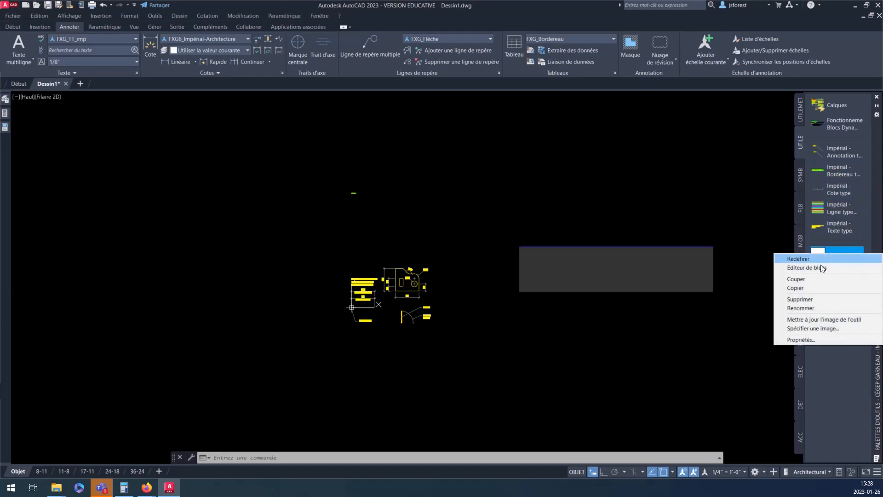
pyautogui.click(816, 320)
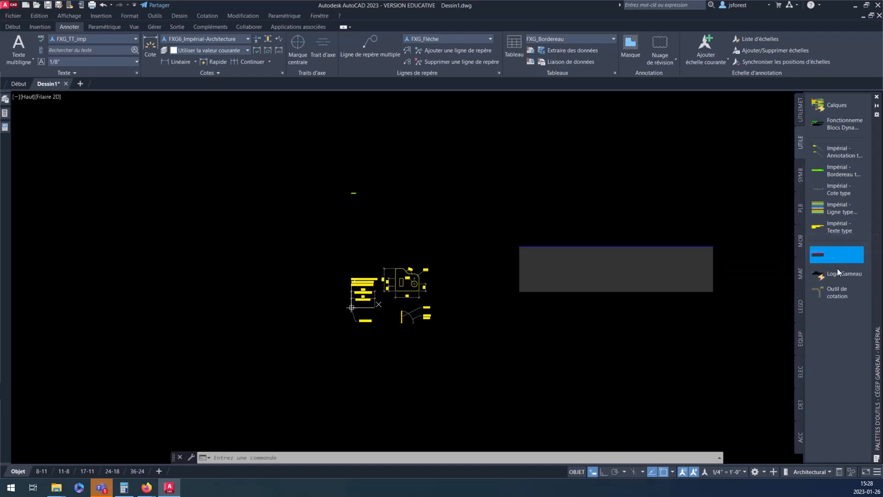
# Step: Delete the existing ground line block beside the dimensioned samples
pyautogui.click(833, 252)
pyautogui.scroll(-2, 392, 248)
pyautogui.scroll(-2, 382, 232)
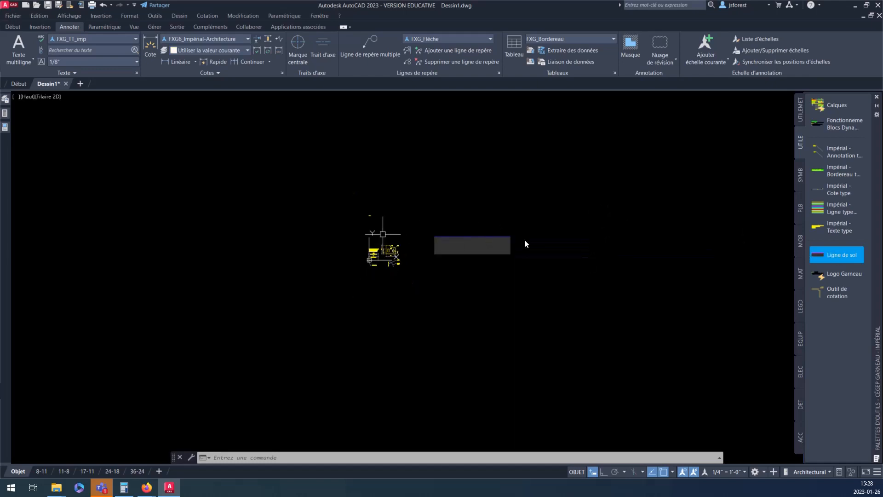
pyautogui.scroll(-2, 385, 237)
pyautogui.click(443, 244)
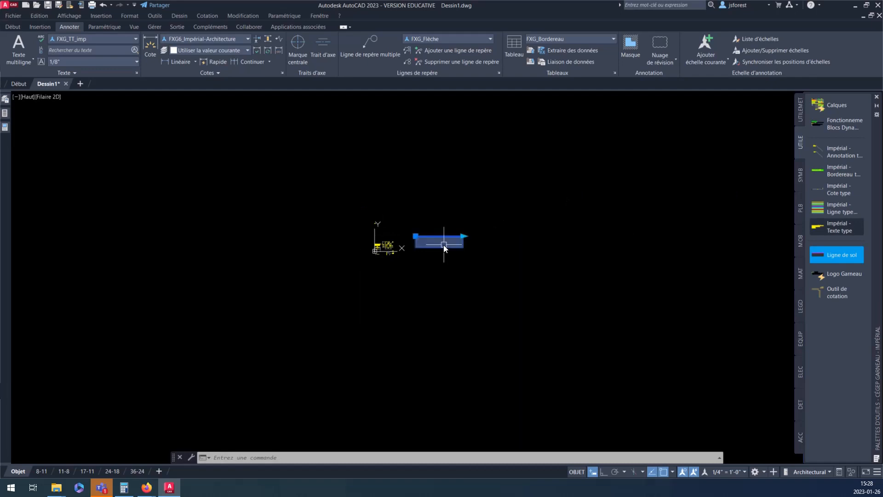
pyautogui.press('Delete')
pyautogui.scroll(5, 443, 244)
pyautogui.scroll(-3, 409, 259)
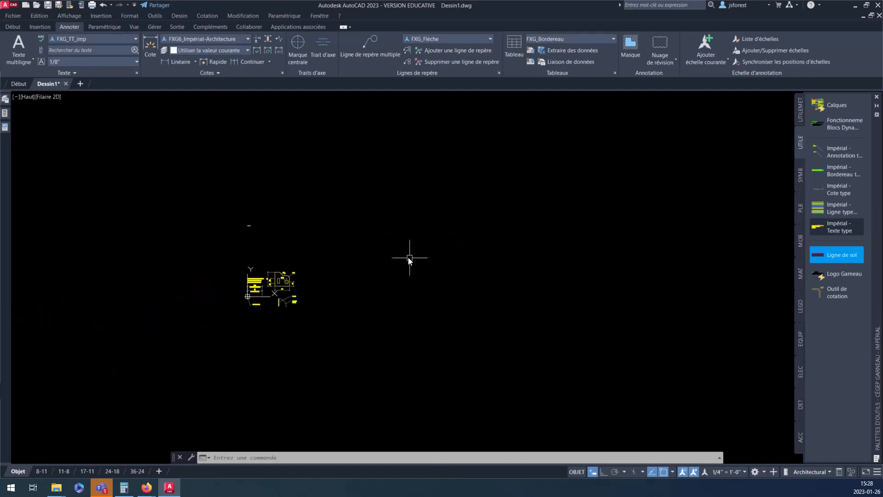
# Step: Insert the Ligne de sol block from the UTILE palette into the empty area away from the samples and deselect it
pyautogui.moveTo(833, 256); pyautogui.dragTo(578, 246)
pyautogui.scroll(-5, 578, 246)
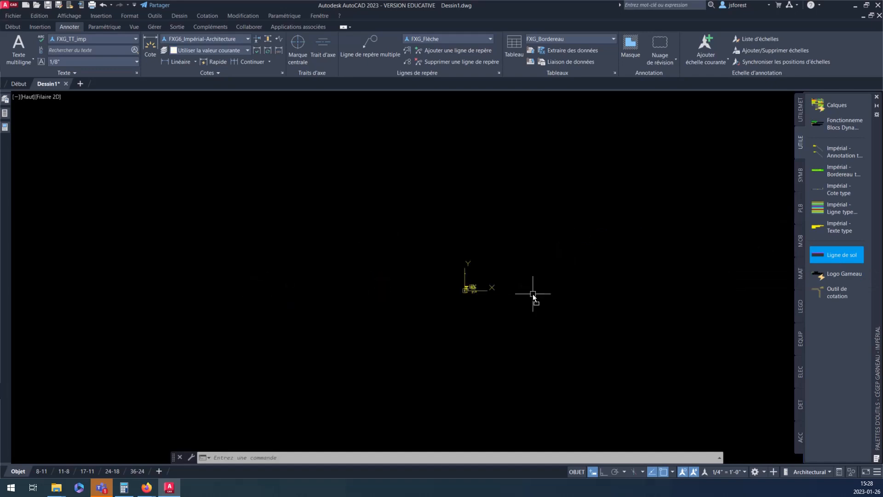
pyautogui.click(609, 206)
pyautogui.click(532, 324)
pyautogui.scroll(5, 548, 280)
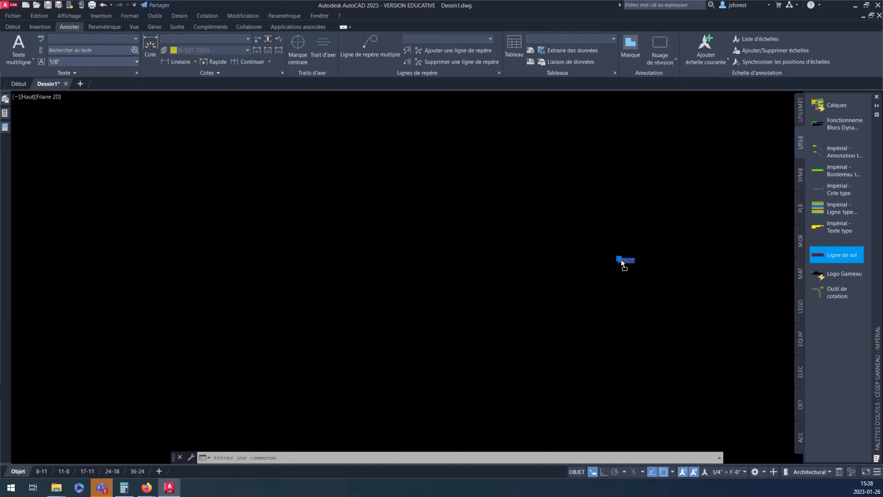
pyautogui.click(621, 259)
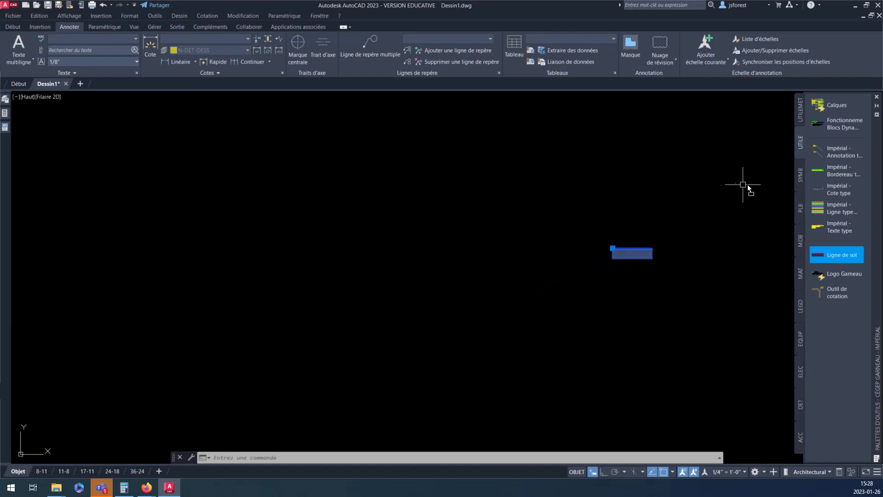
pyautogui.press('Escape')
# Step: Link all tools of the SYMB palette, from Annotation Composition to Symbole Sens Solives, to the source file SYMB.dwg
pyautogui.click(800, 177)
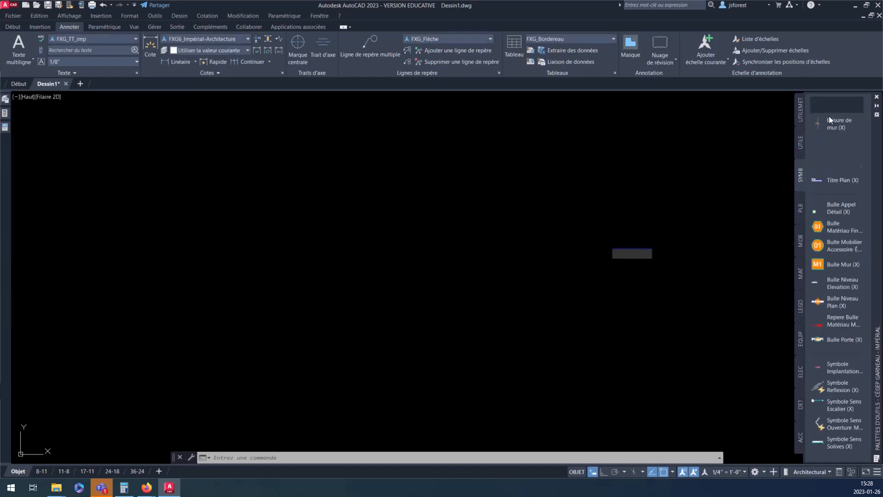
pyautogui.click(832, 104)
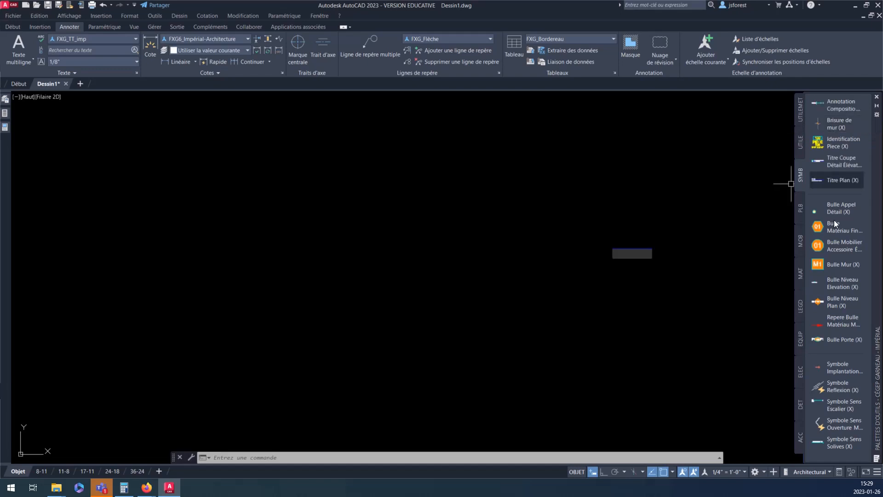
pyautogui.keyDown('shift'); pyautogui.click(840, 443); pyautogui.keyUp('shift')
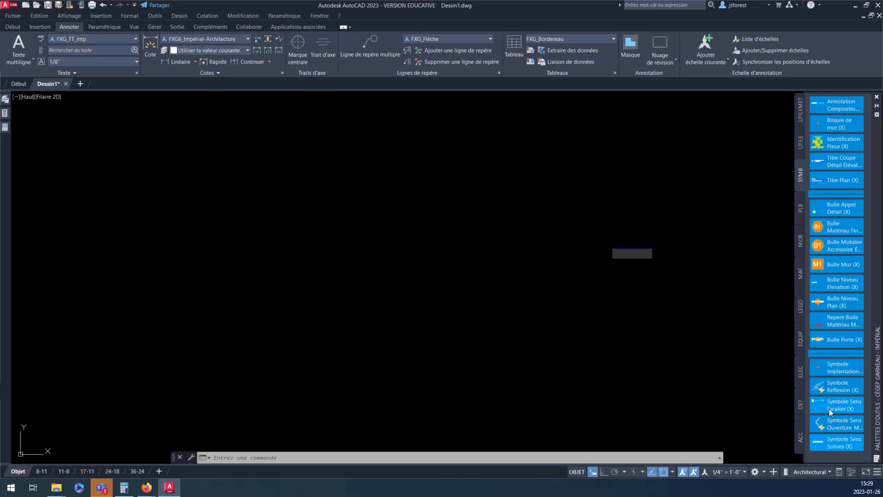
pyautogui.rightClick(842, 440)
pyautogui.click(839, 432)
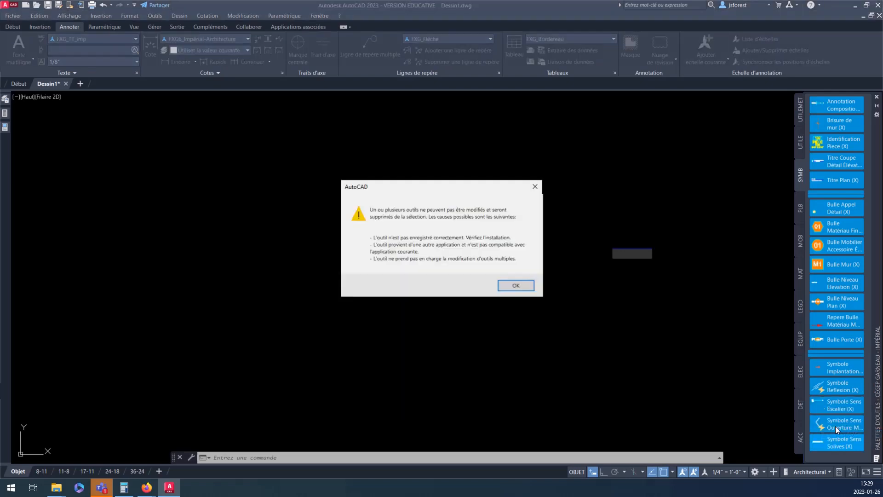
pyautogui.click(514, 287)
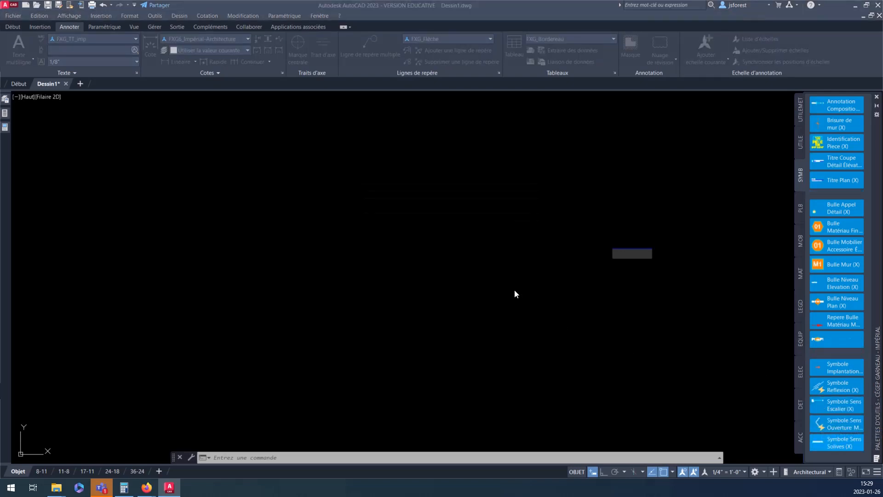
pyautogui.click(581, 205)
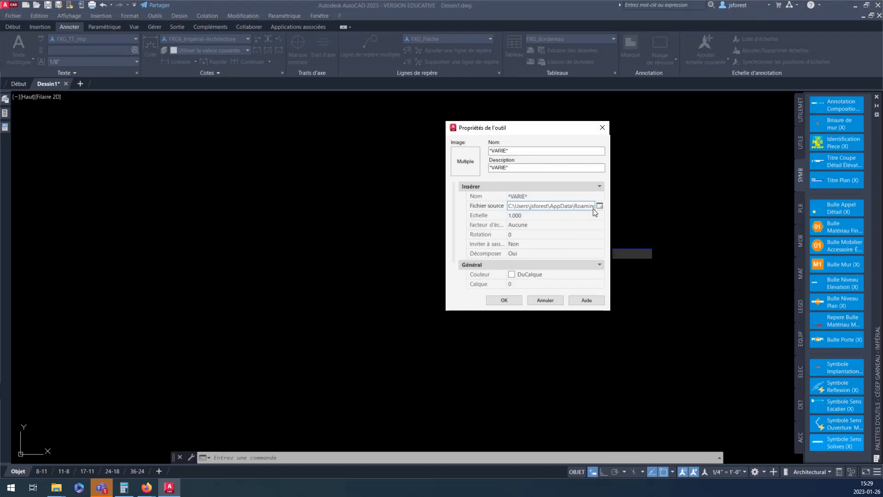
pyautogui.click(600, 205)
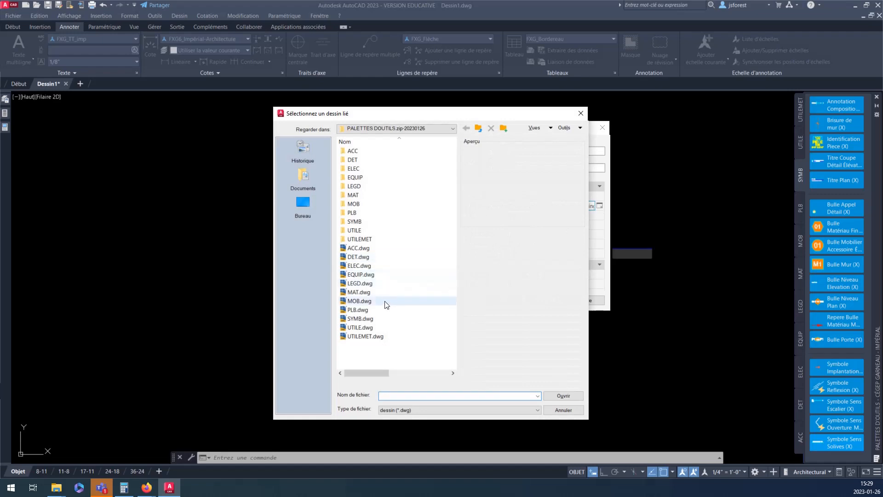
pyautogui.click(368, 318)
pyautogui.click(567, 396)
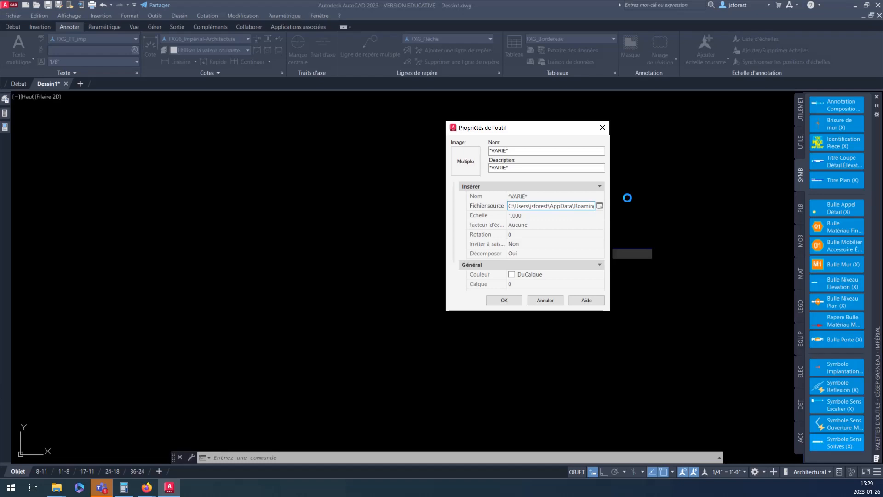
pyautogui.click(499, 301)
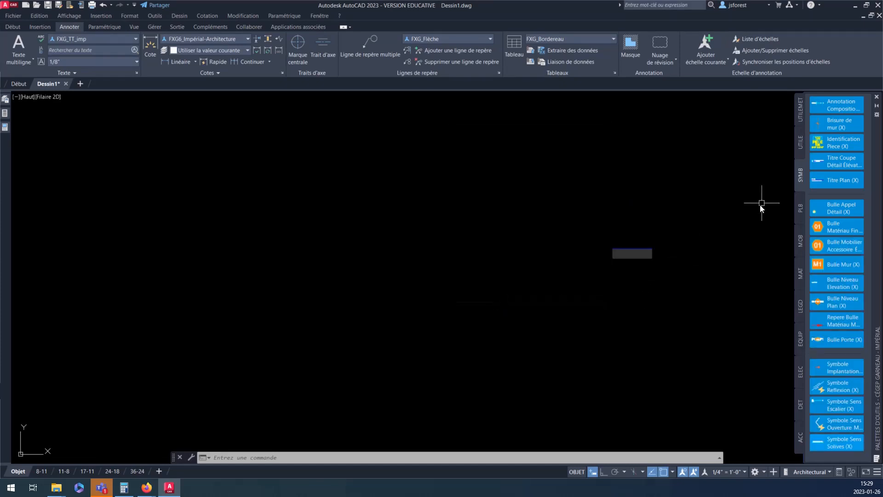
# Step: Look over the tools in the PLB palette and compare them with those in the UTILE palette
pyautogui.click(801, 212)
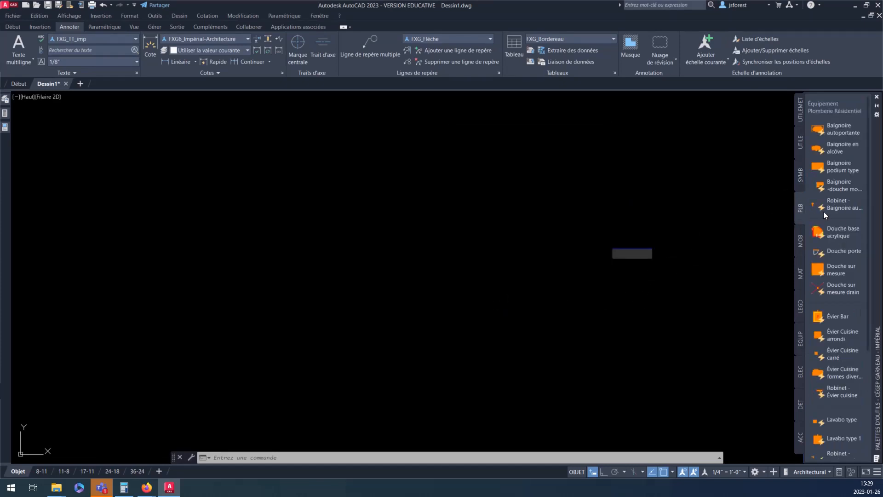
pyautogui.scroll(-5, 848, 252)
pyautogui.scroll(5, 848, 254)
pyautogui.click(799, 141)
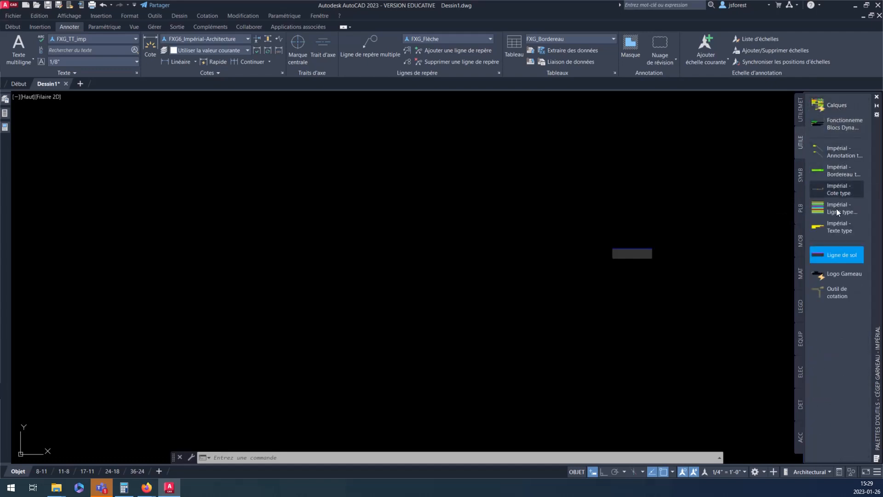
pyautogui.click(798, 214)
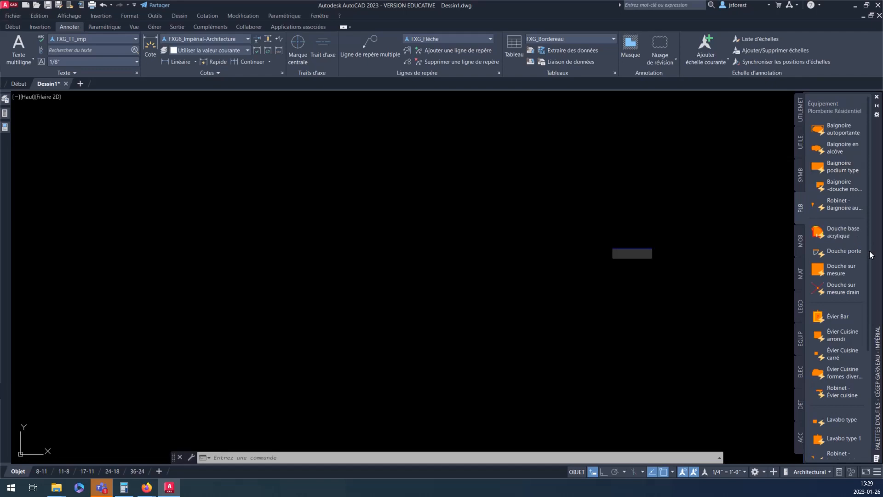
pyautogui.moveTo(869, 256)
pyautogui.mouseDown()
pyautogui.moveTo(870, 386)
pyautogui.moveTo(869, 258)
pyautogui.mouseUp()
# Step: Link all tools of the PLB palette, from Baignoire autoportante to Urinoir type, to the source file PLB.dwg
pyautogui.click(835, 132)
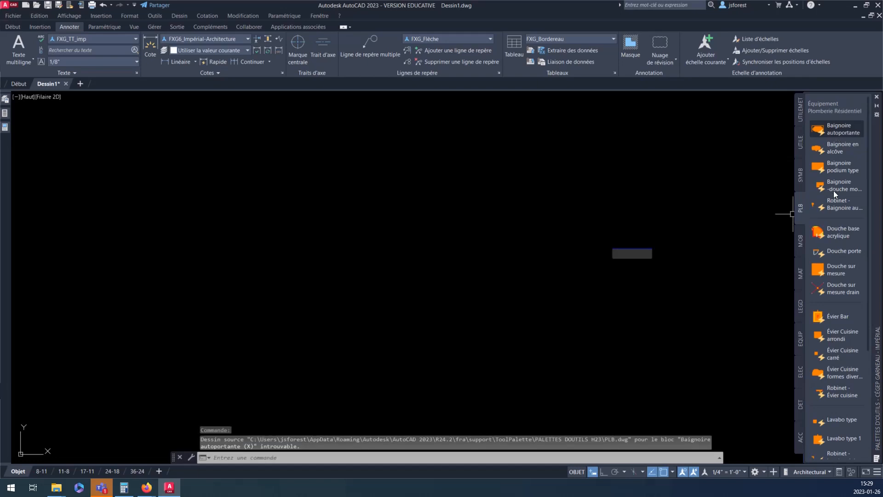
pyautogui.scroll(-5, 844, 266)
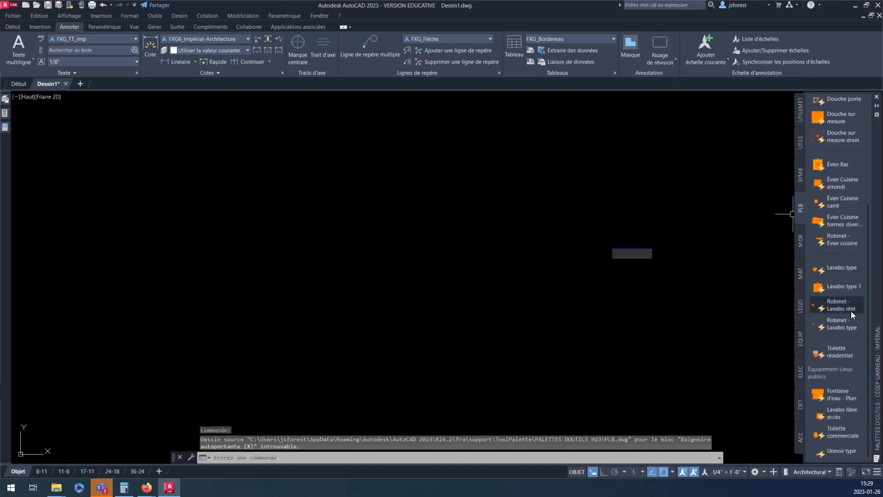
pyautogui.keyDown('shift'); pyautogui.click(839, 453); pyautogui.keyUp('shift')
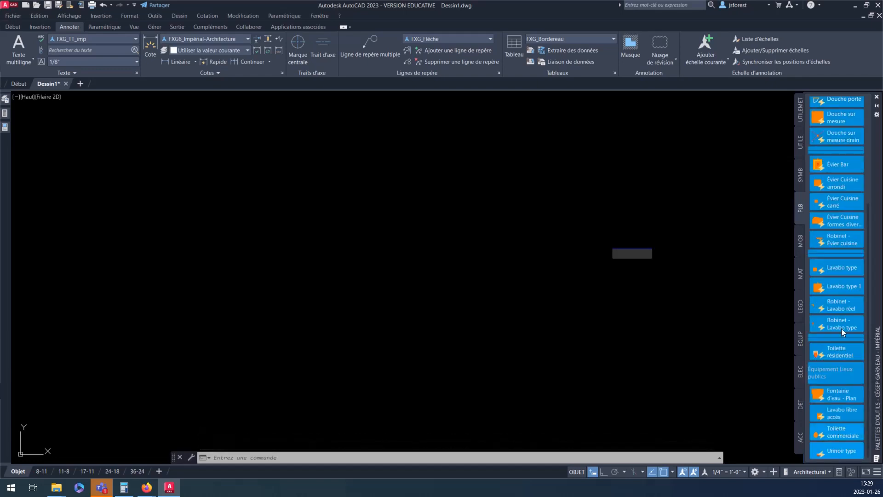
pyautogui.rightClick(841, 328)
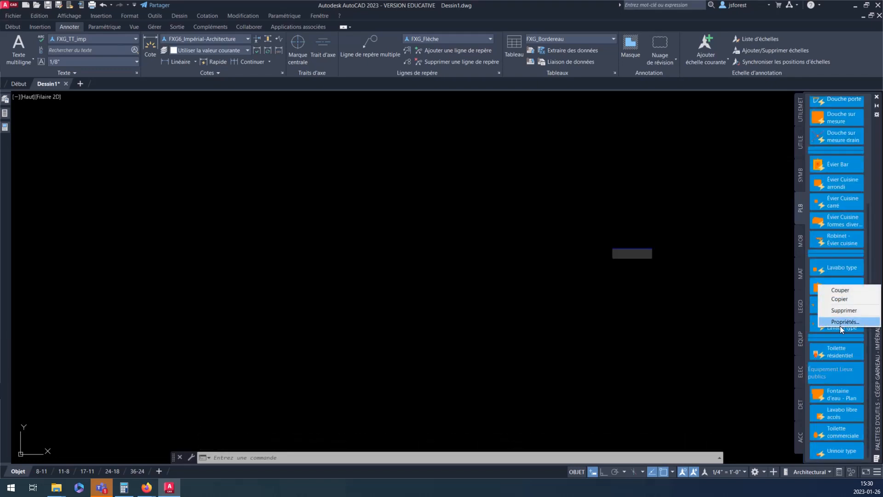
pyautogui.click(839, 322)
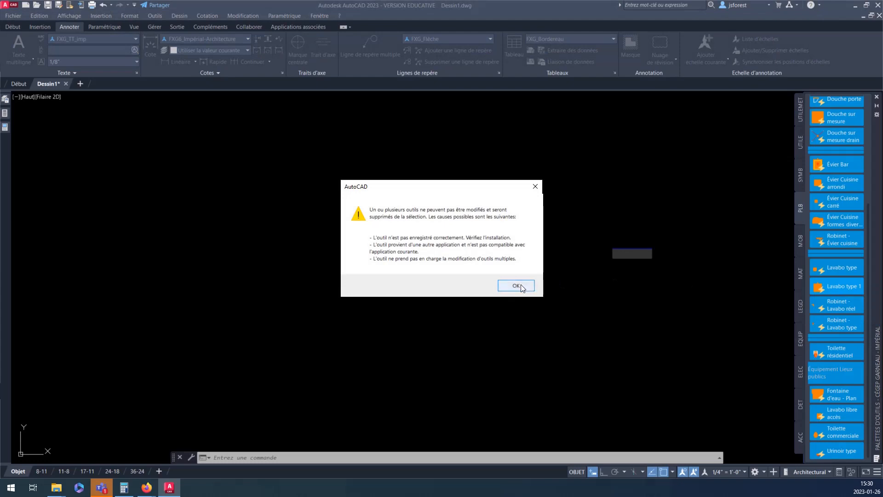
pyautogui.click(516, 286)
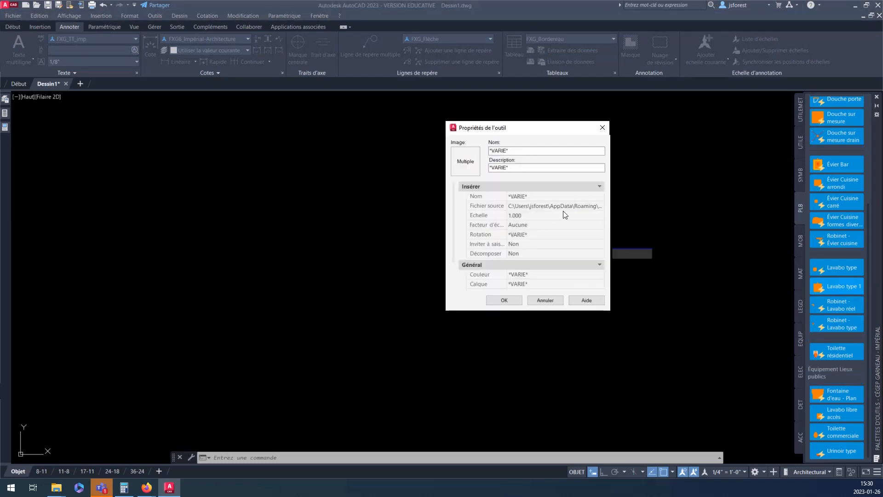
pyautogui.click(602, 206)
pyautogui.click(600, 206)
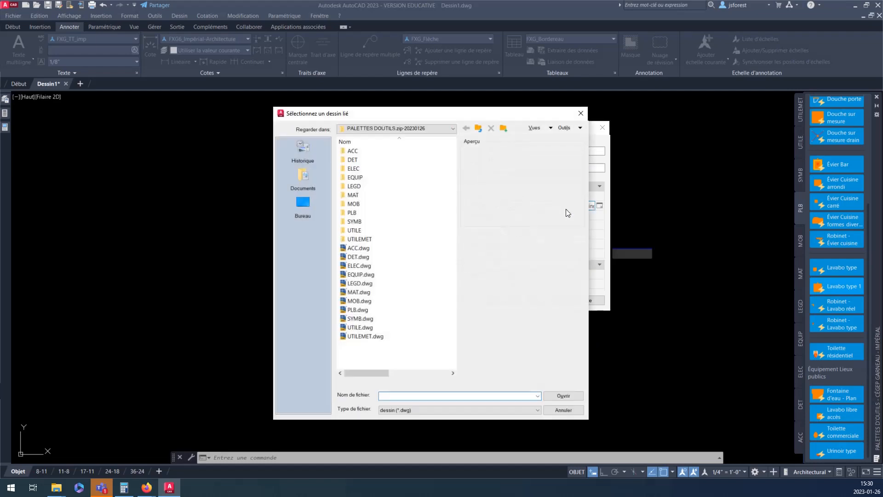
pyautogui.click(363, 310)
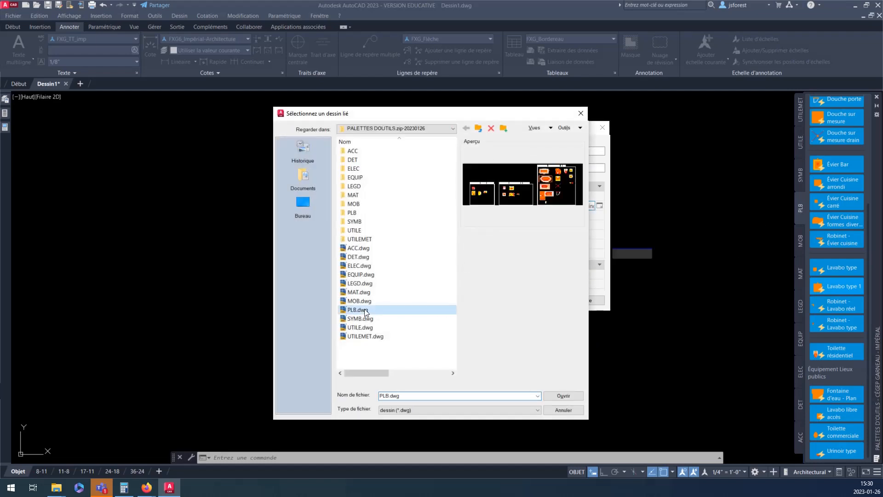
pyautogui.click(567, 395)
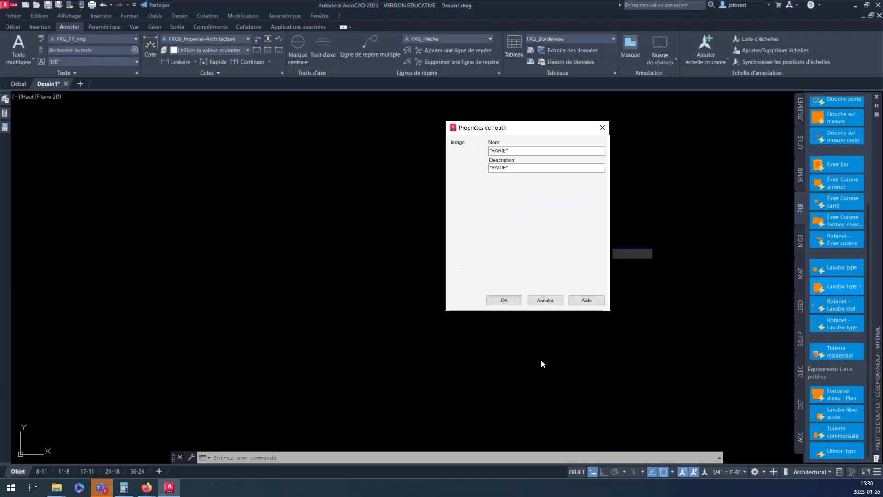
pyautogui.click(503, 300)
pyautogui.click(780, 219)
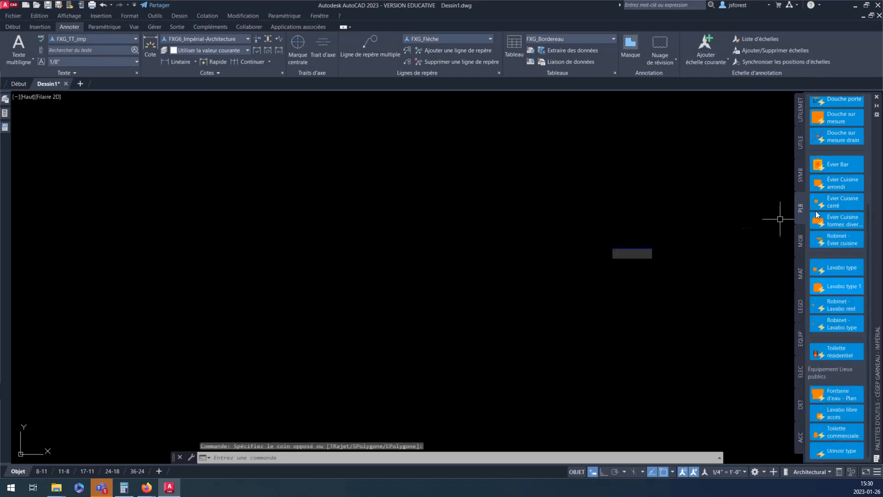
# Step: Review the tool images across the PLB palette and look through the MOB, MAT, LEGD and EQUIP palettes
pyautogui.scroll(3, 847, 248)
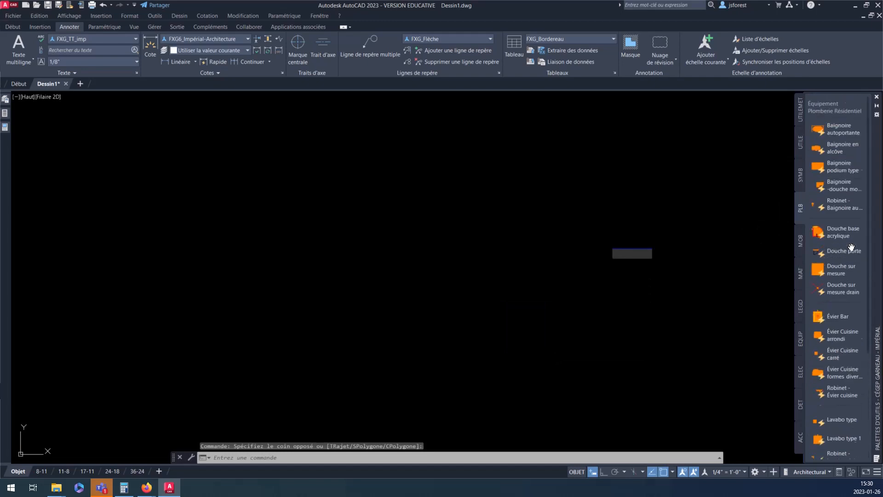
pyautogui.scroll(-3, 851, 248)
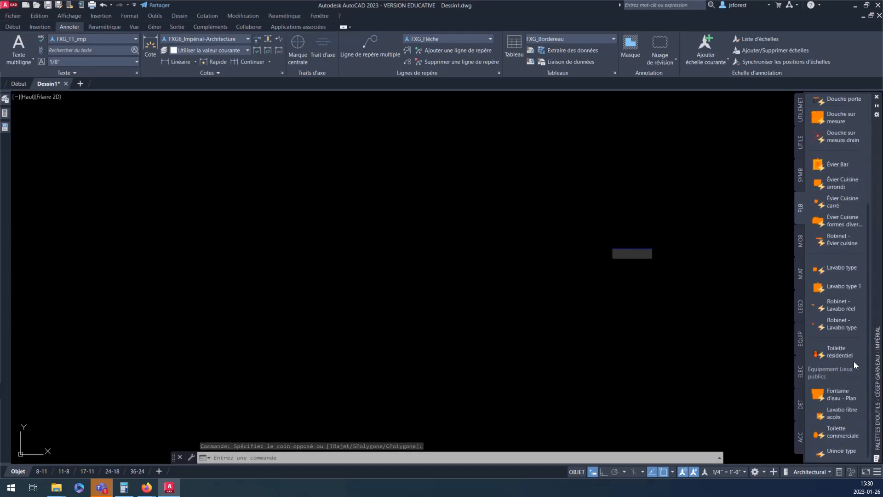
pyautogui.scroll(3, 850, 395)
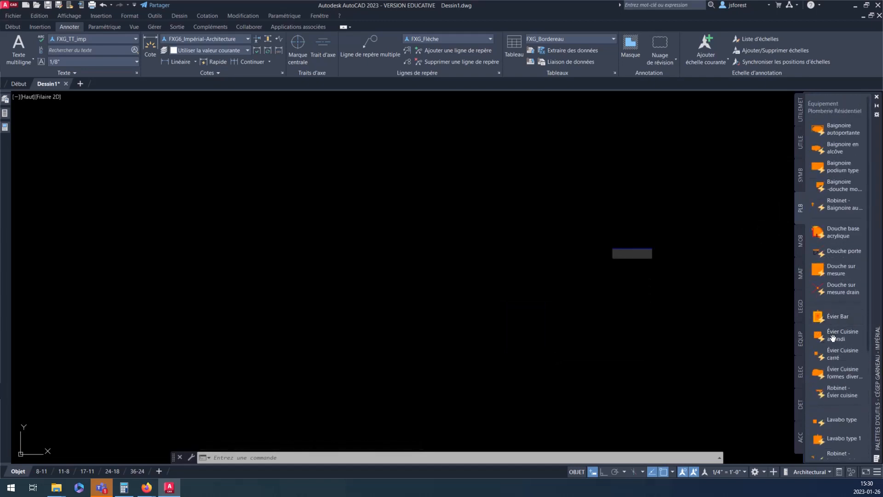
pyautogui.scroll(-3, 823, 381)
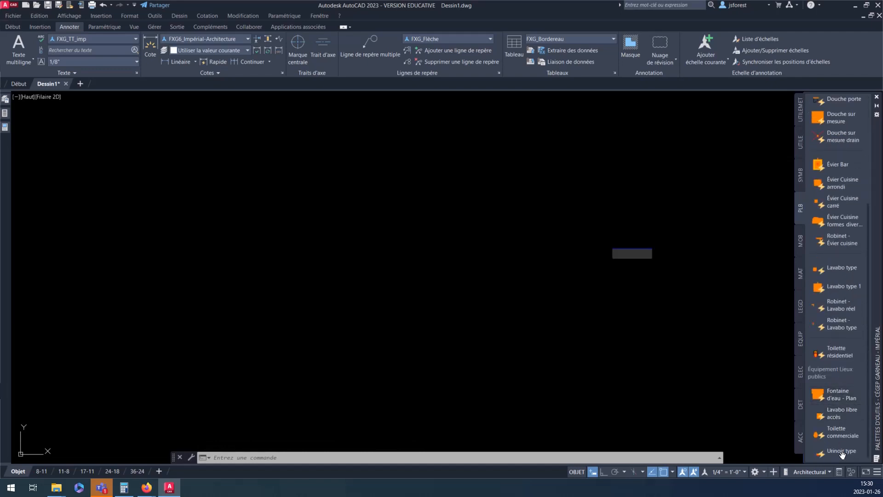
pyautogui.scroll(3, 841, 450)
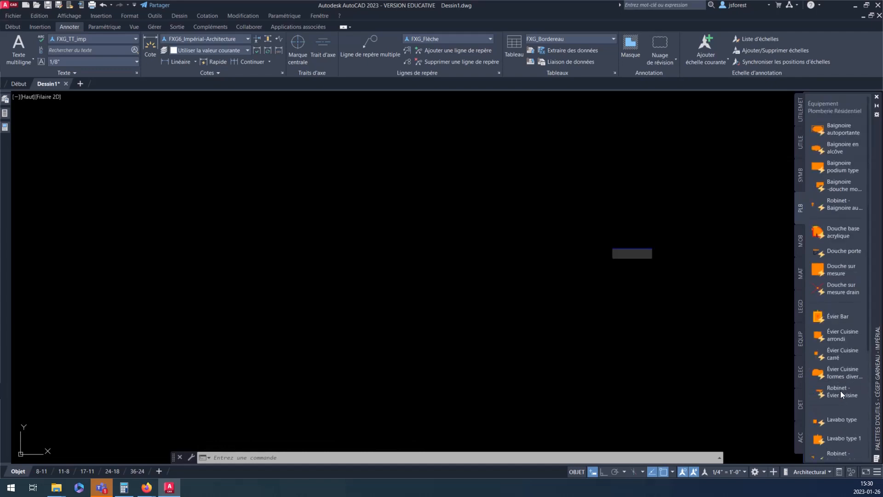
pyautogui.click(820, 375)
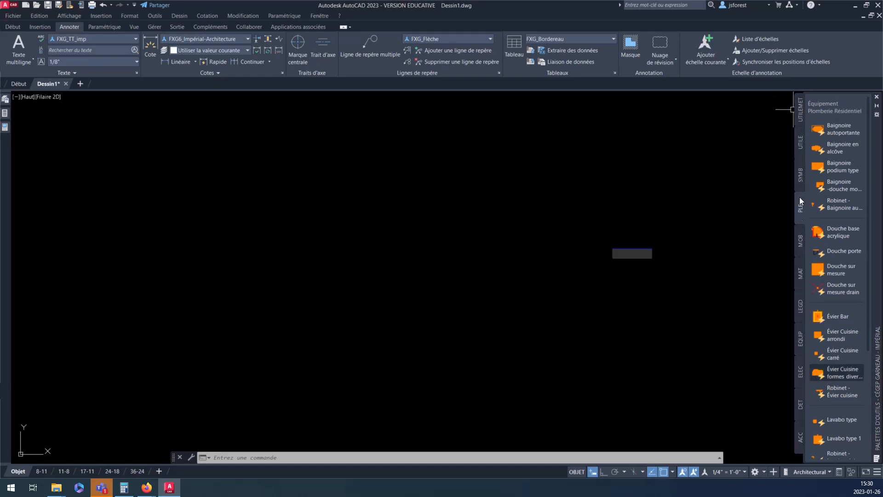
pyautogui.click(800, 236)
pyautogui.click(801, 275)
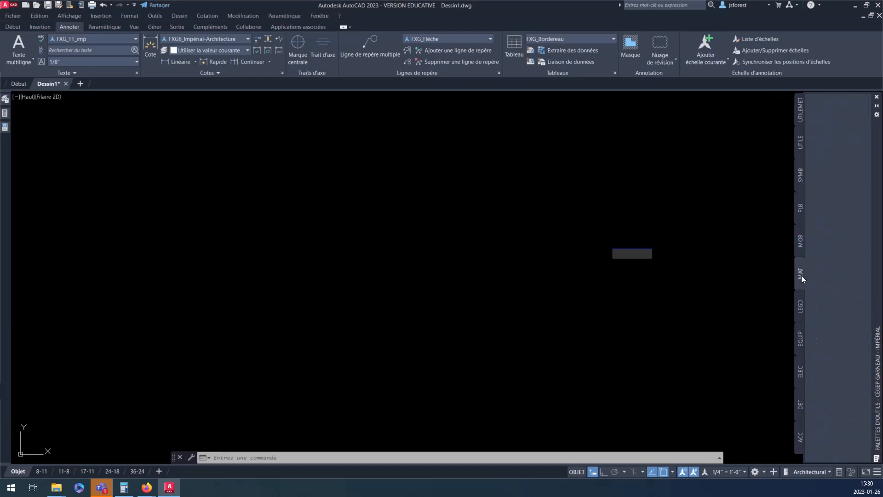
pyautogui.click(799, 309)
pyautogui.click(802, 344)
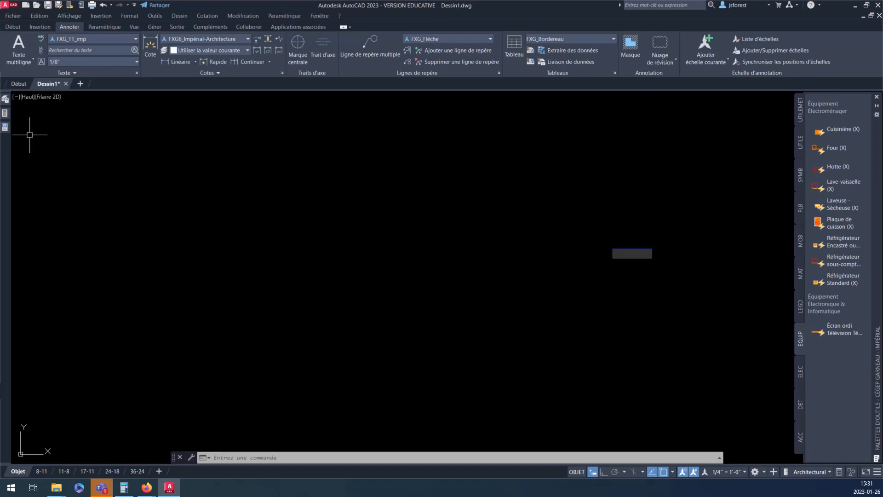
# Step: Close Dessin1.dwg without saving and create a new drawing from the Cegep Garneau - Metrique.dwt template
pyautogui.click(66, 84)
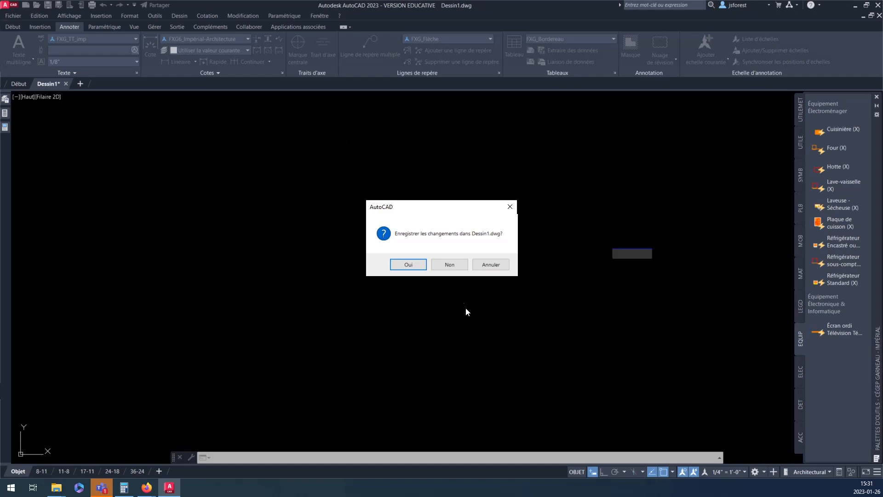
pyautogui.click(444, 266)
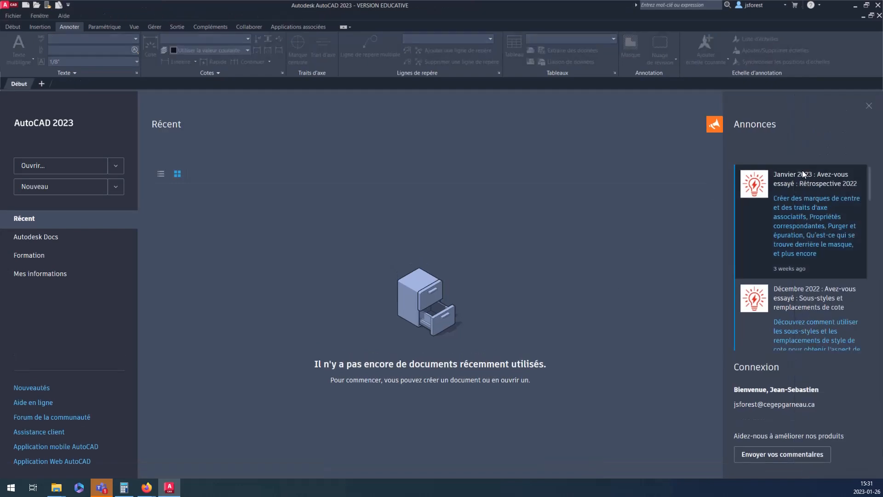
pyautogui.click(116, 186)
pyautogui.click(61, 220)
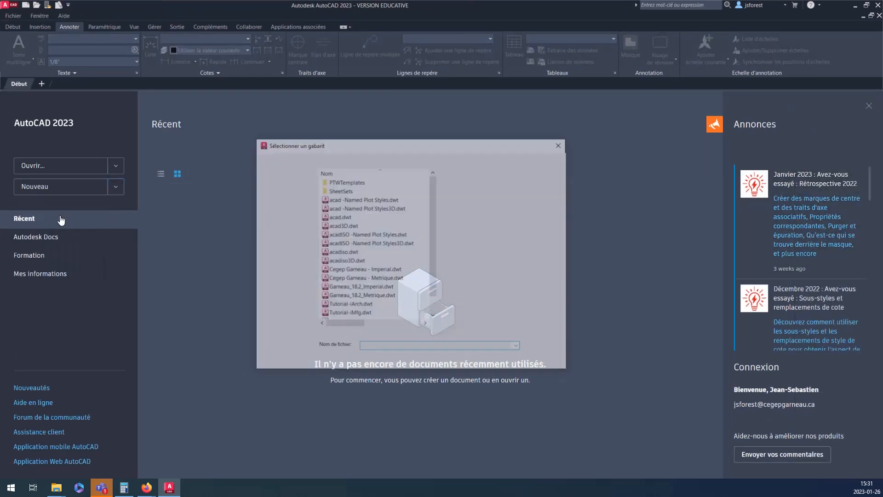
pyautogui.click(385, 269)
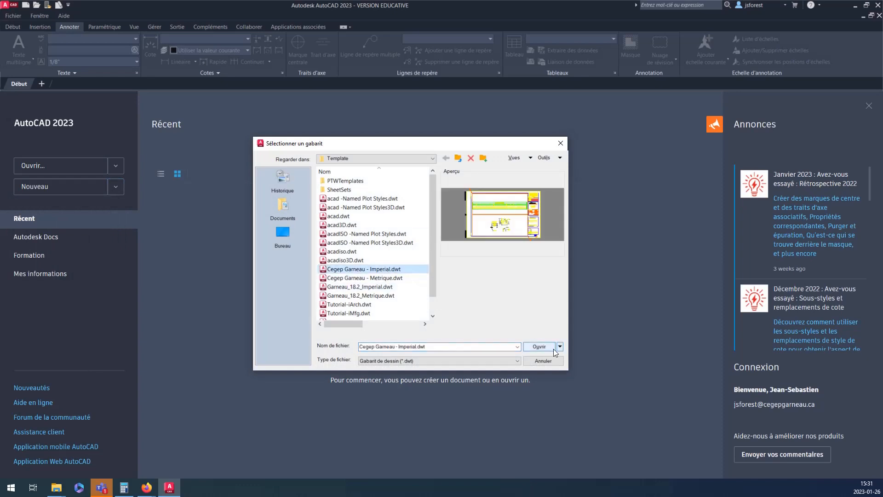
pyautogui.click(366, 279)
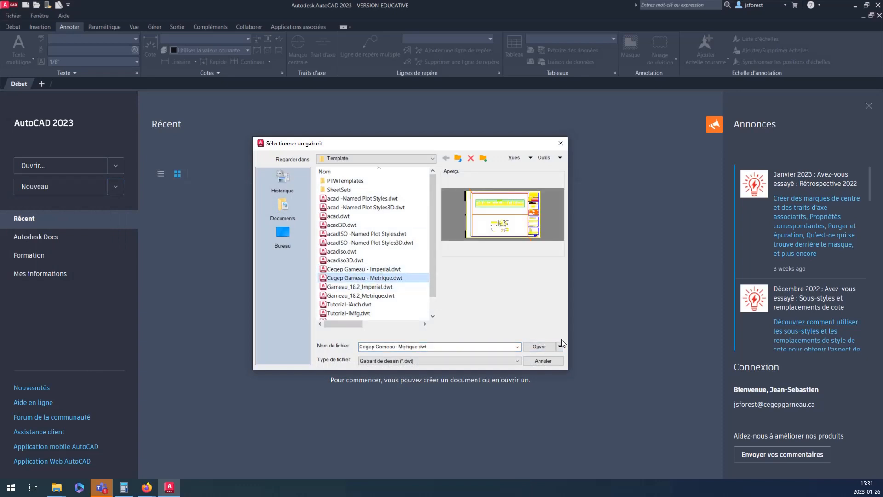
pyautogui.click(543, 346)
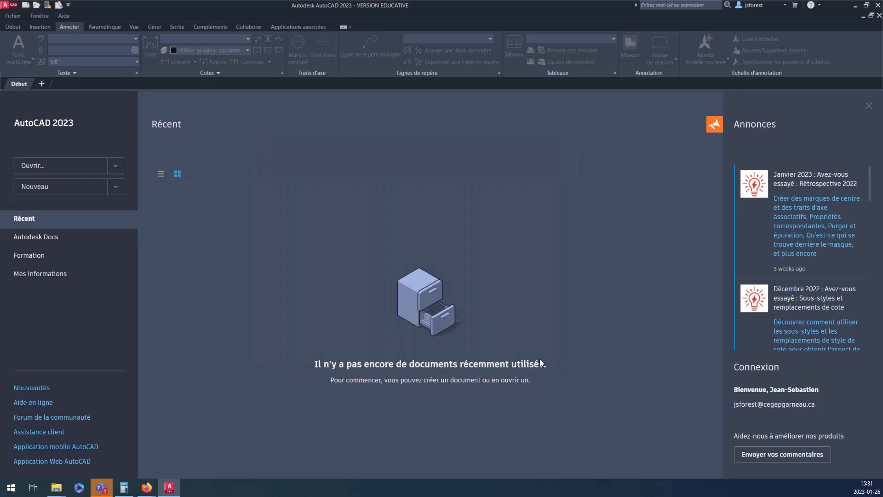